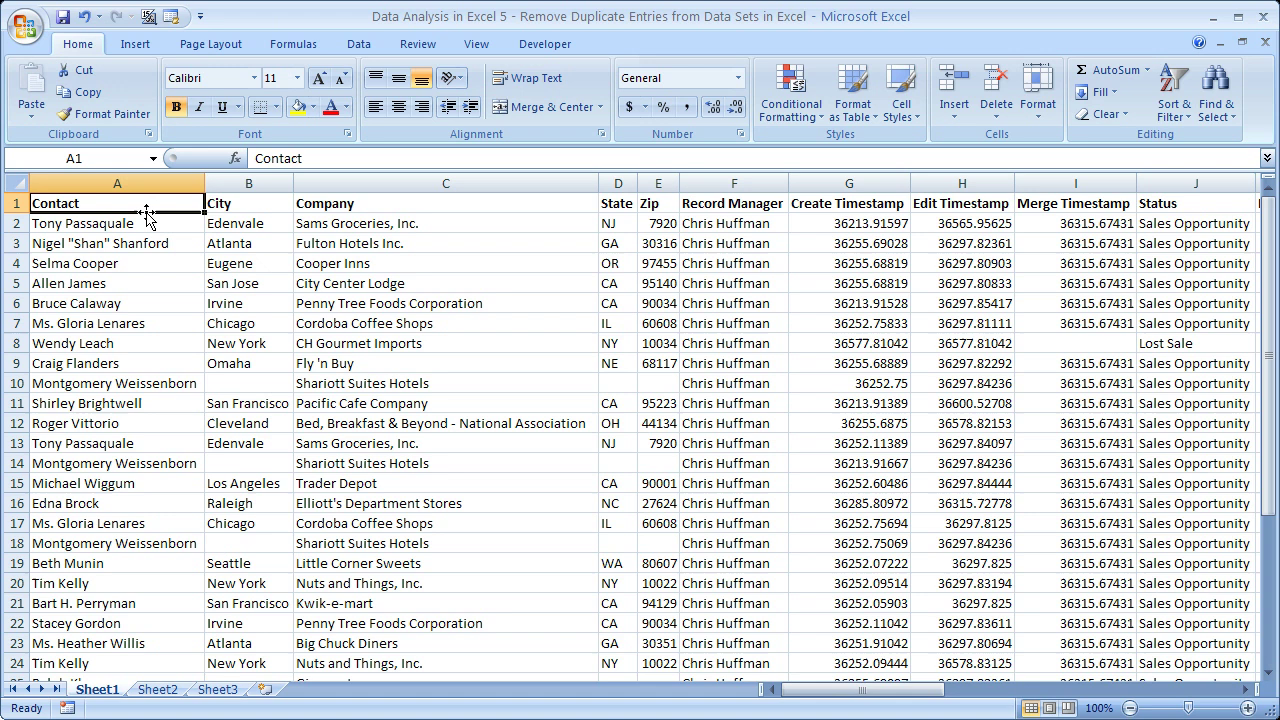
Zoom the contact list to 200% and bring up the Data tab's tools.
drag(140, 203, 117, 393)
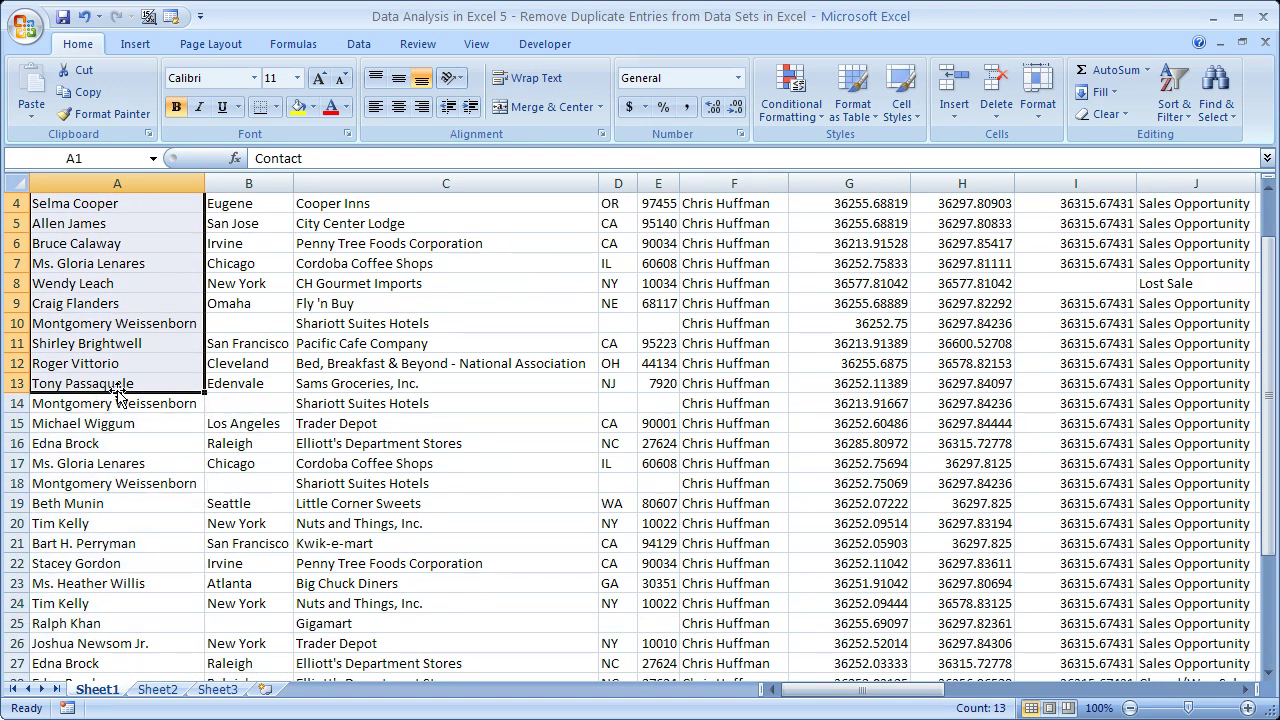
key(ctrl+Home)
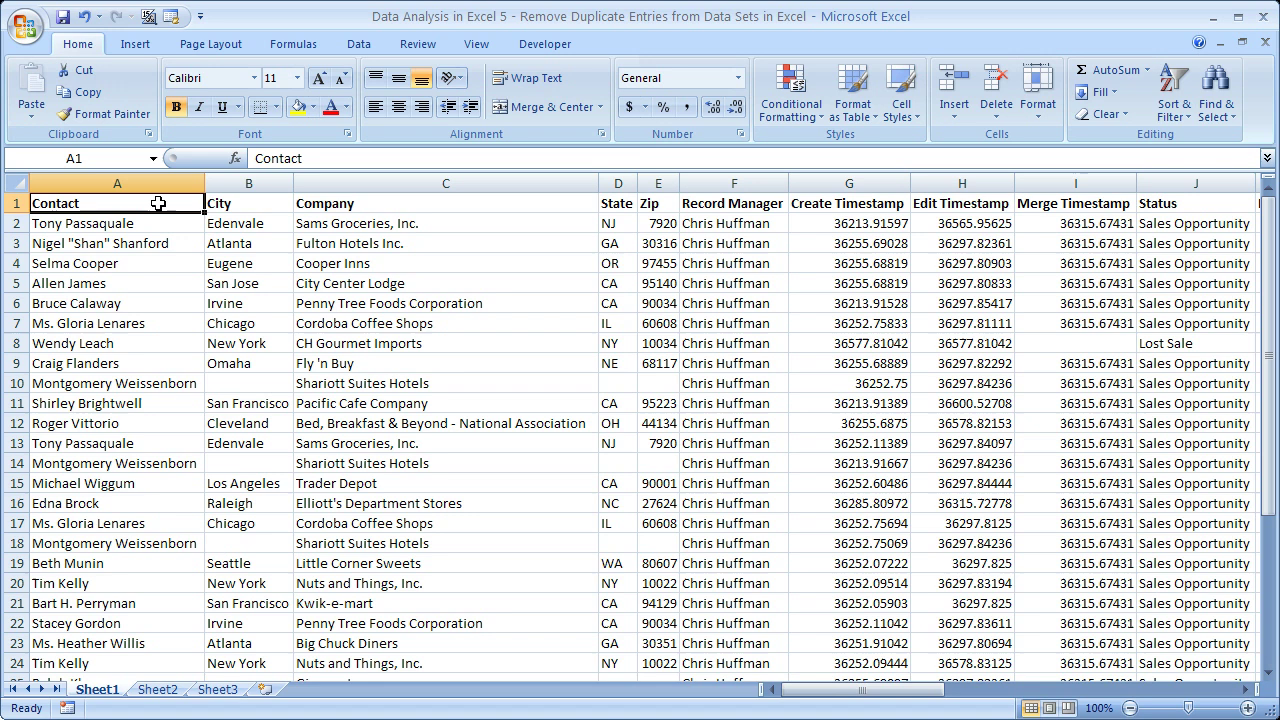
key(alt+v)
key(z)
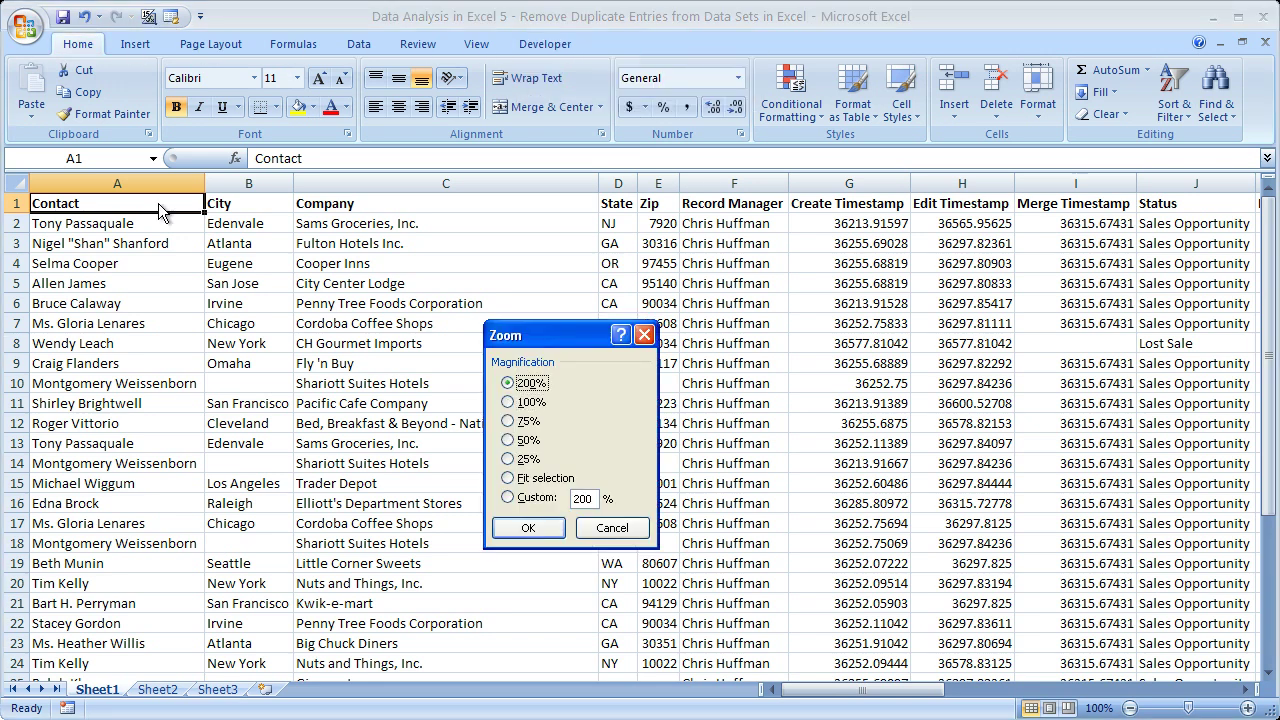
key(Return)
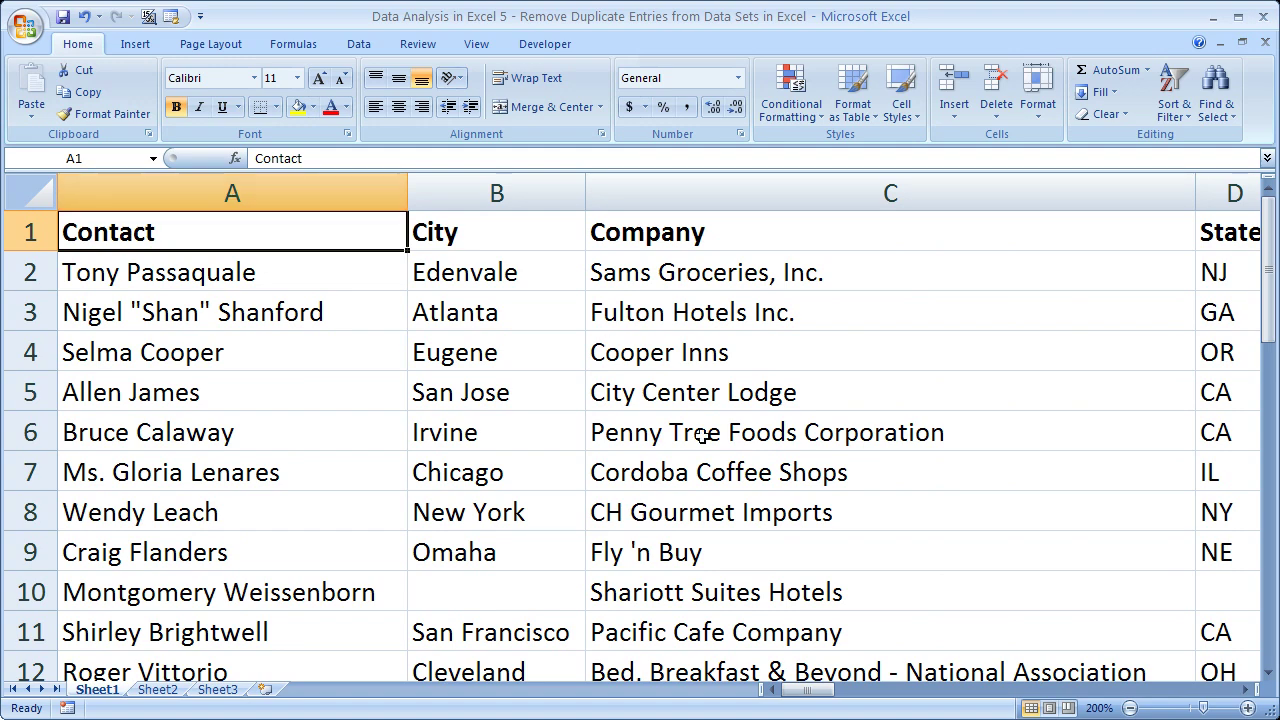
mouse_move(1268, 256)
mouse_down()
mouse_move(1264, 625)
mouse_move(1268, 248)
mouse_up()
click(358, 44)
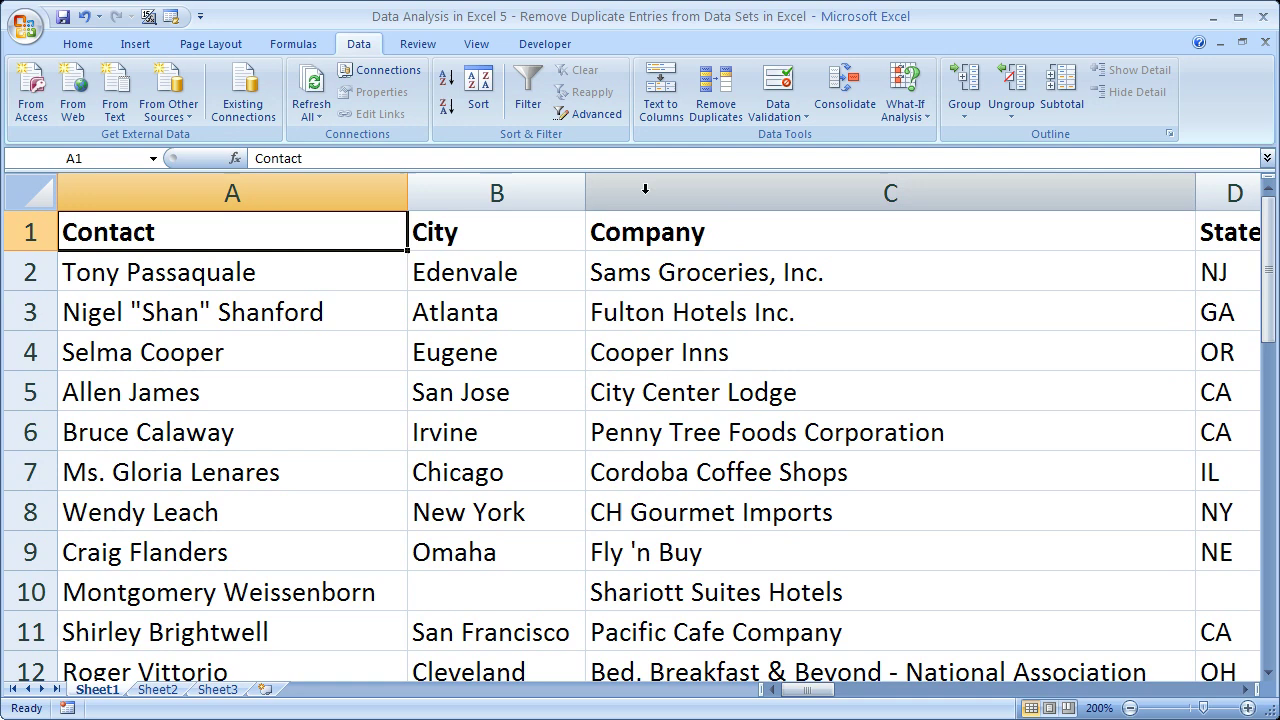
Open Remove Duplicates beside the City column, leaving 'My data has headers' unchecked.
click(718, 88)
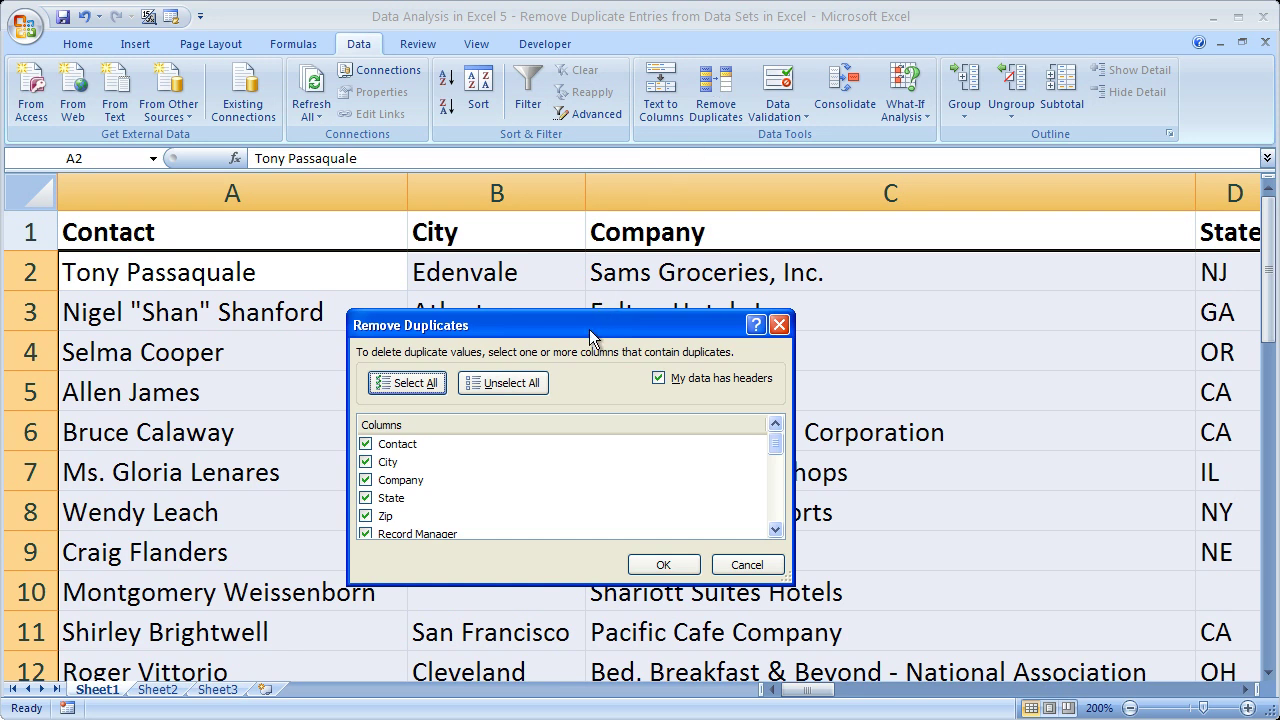
drag(588, 332, 783, 313)
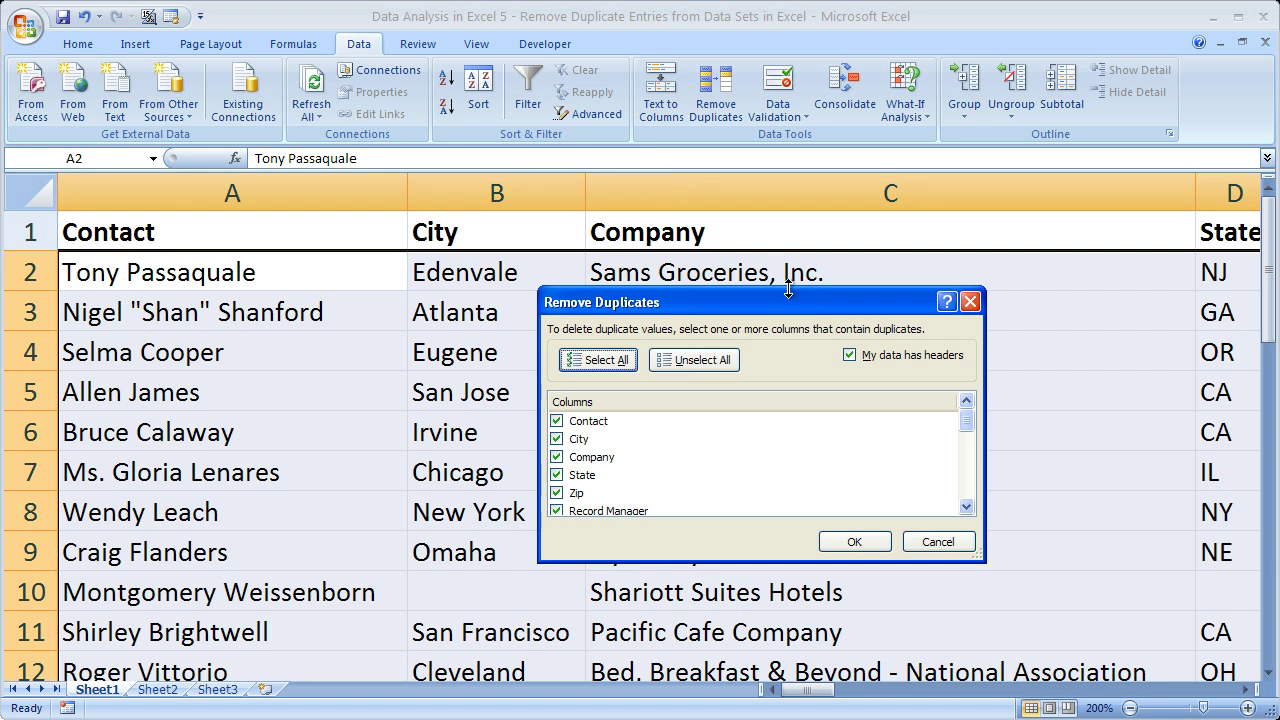
drag(795, 302, 795, 286)
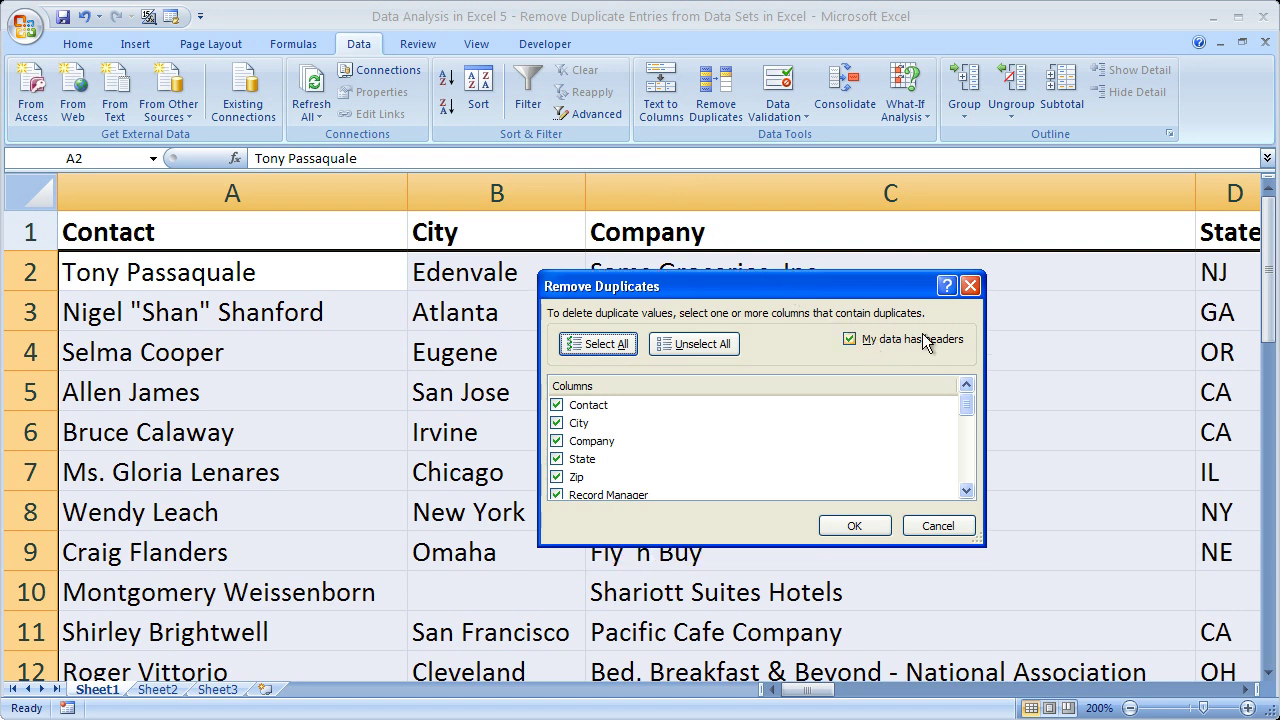
click(849, 340)
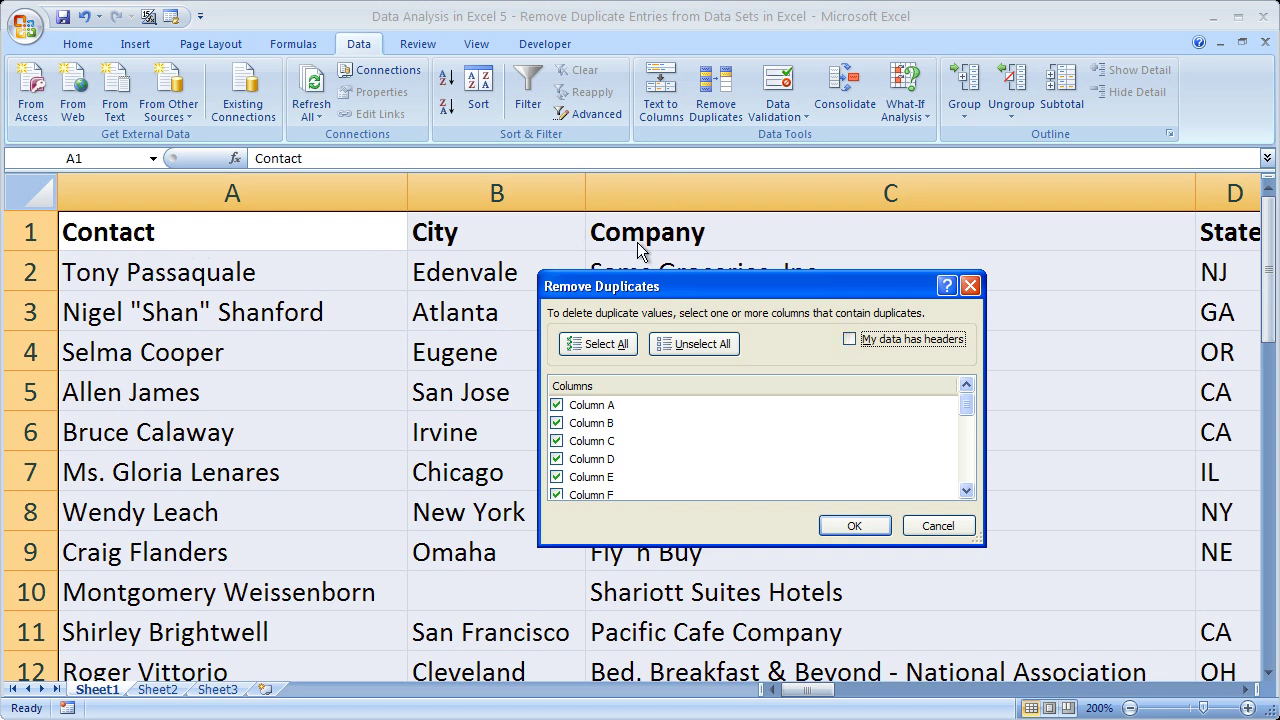
click(849, 340)
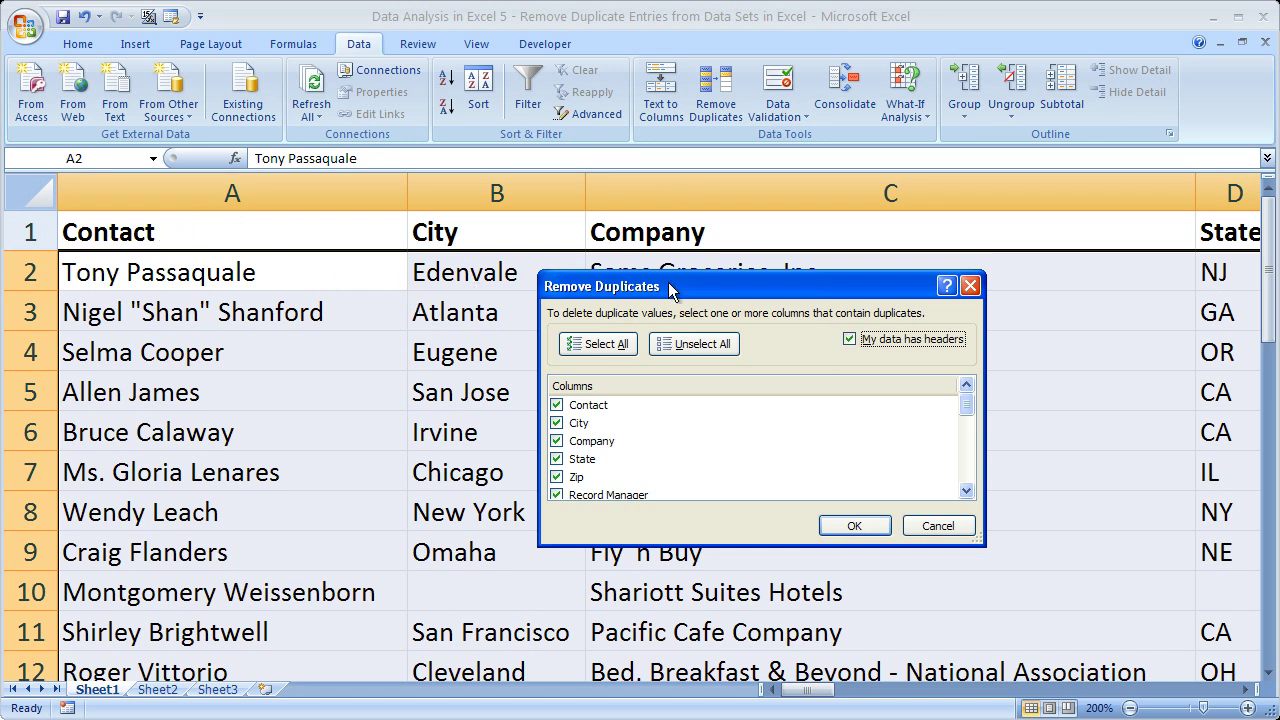
mouse_move(968, 410)
mouse_down()
mouse_move(968, 484)
mouse_move(966, 400)
mouse_up()
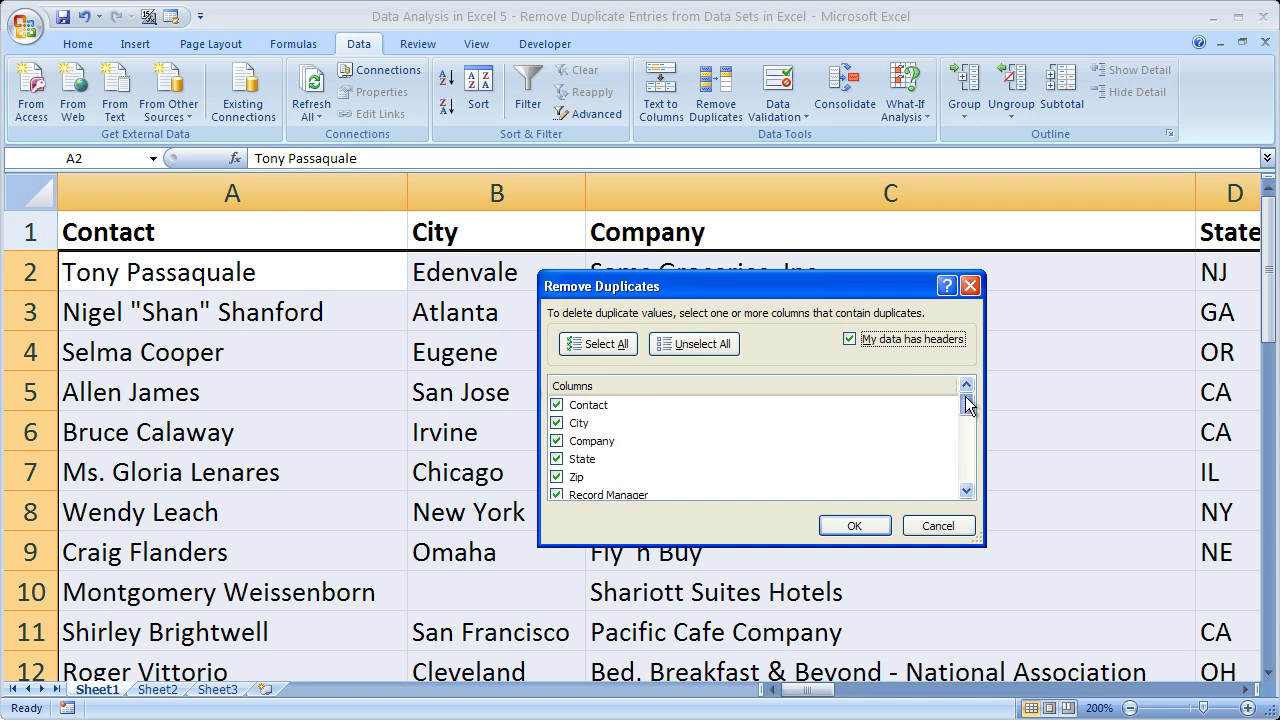
click(850, 339)
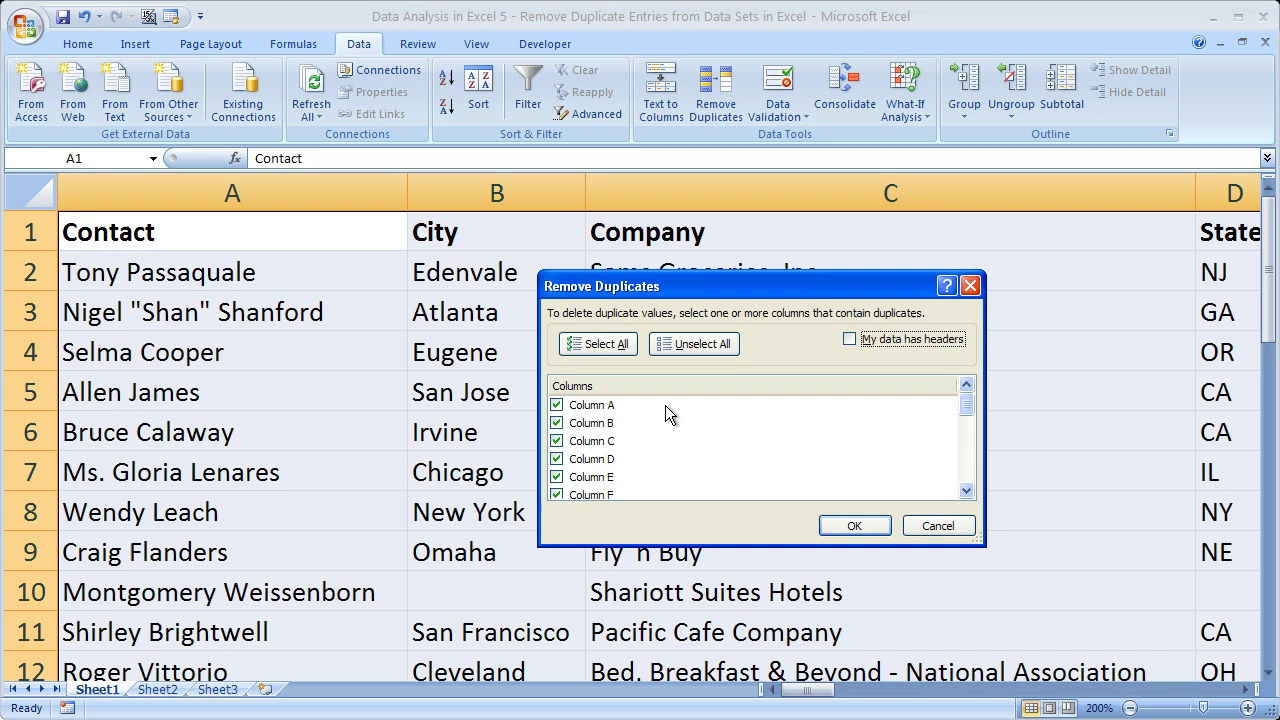
Turn on 'My data has headers' and compare rows on the Contact column only.
click(849, 339)
click(702, 347)
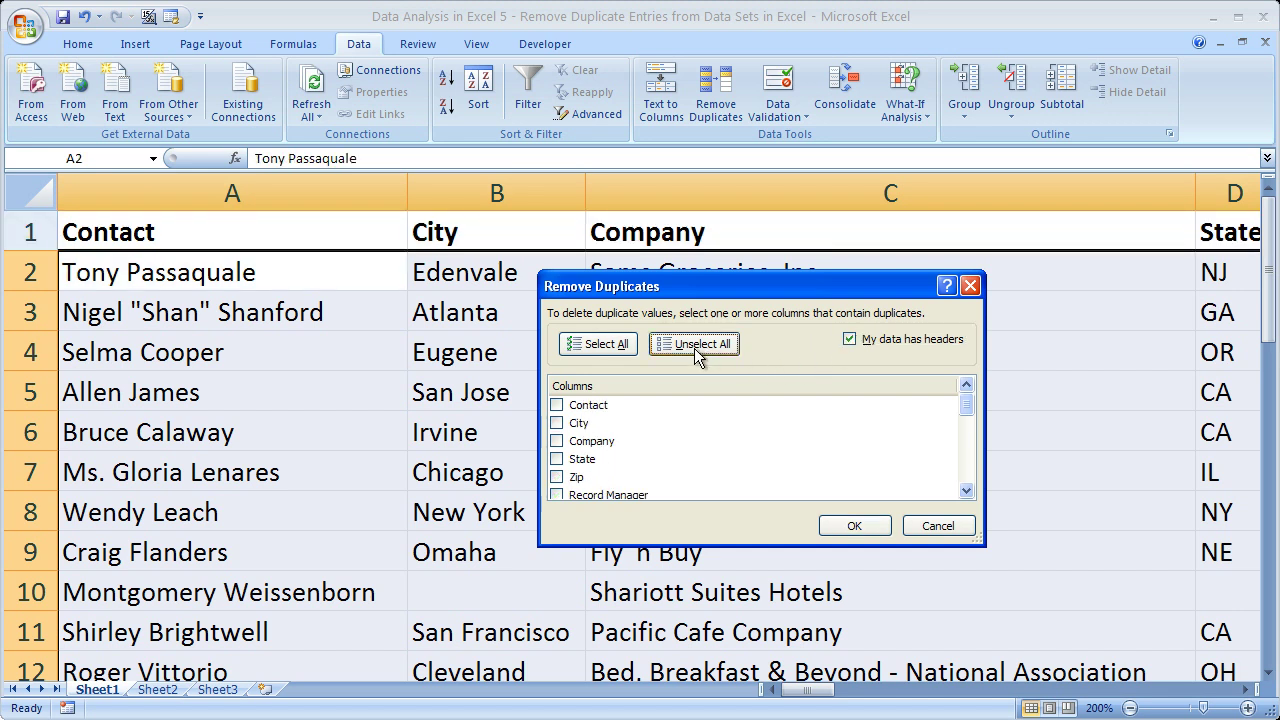
click(607, 346)
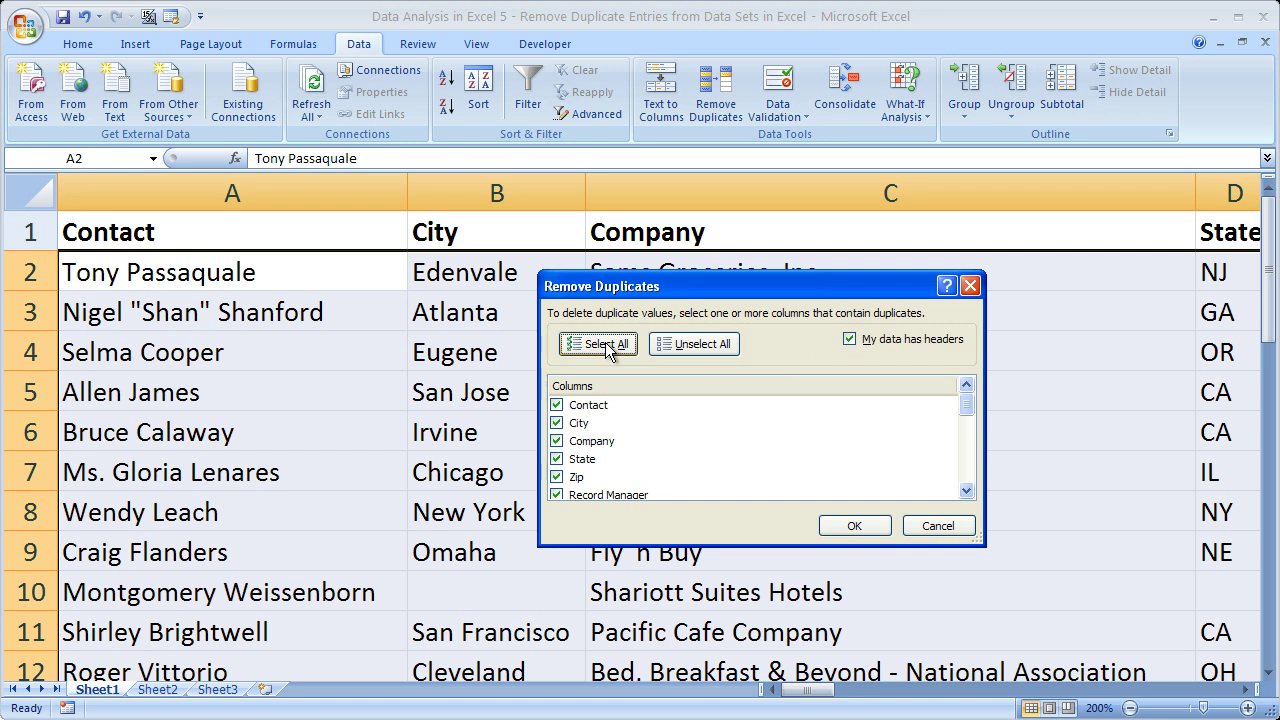
click(690, 347)
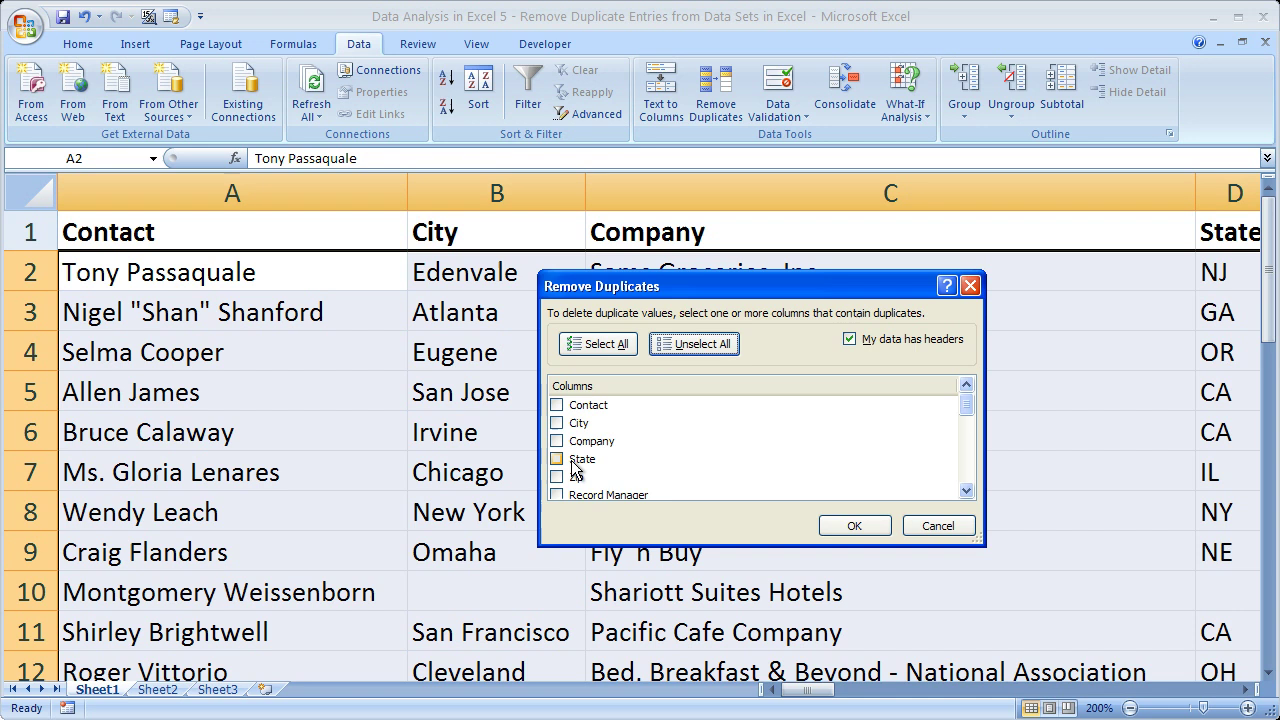
click(557, 406)
click(557, 406)
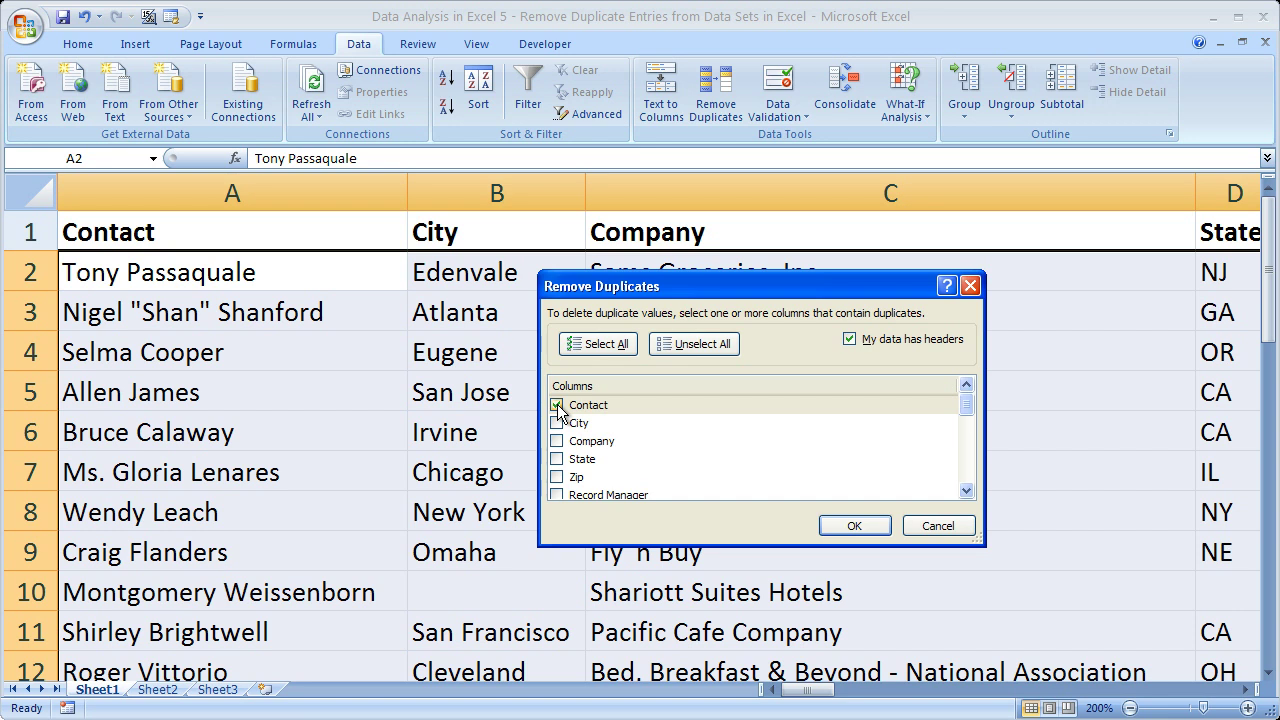
drag(652, 286, 646, 312)
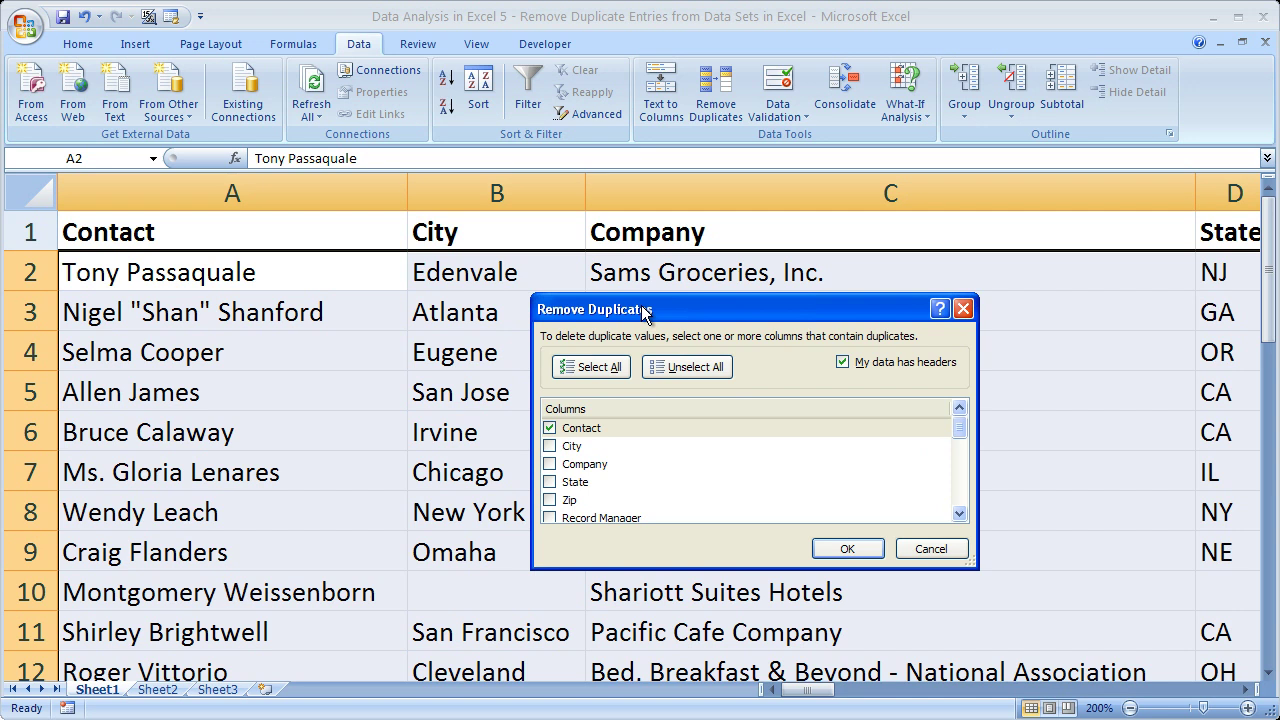
Reinclude every column, Contact through Group, and scroll through the Columns list.
click(597, 368)
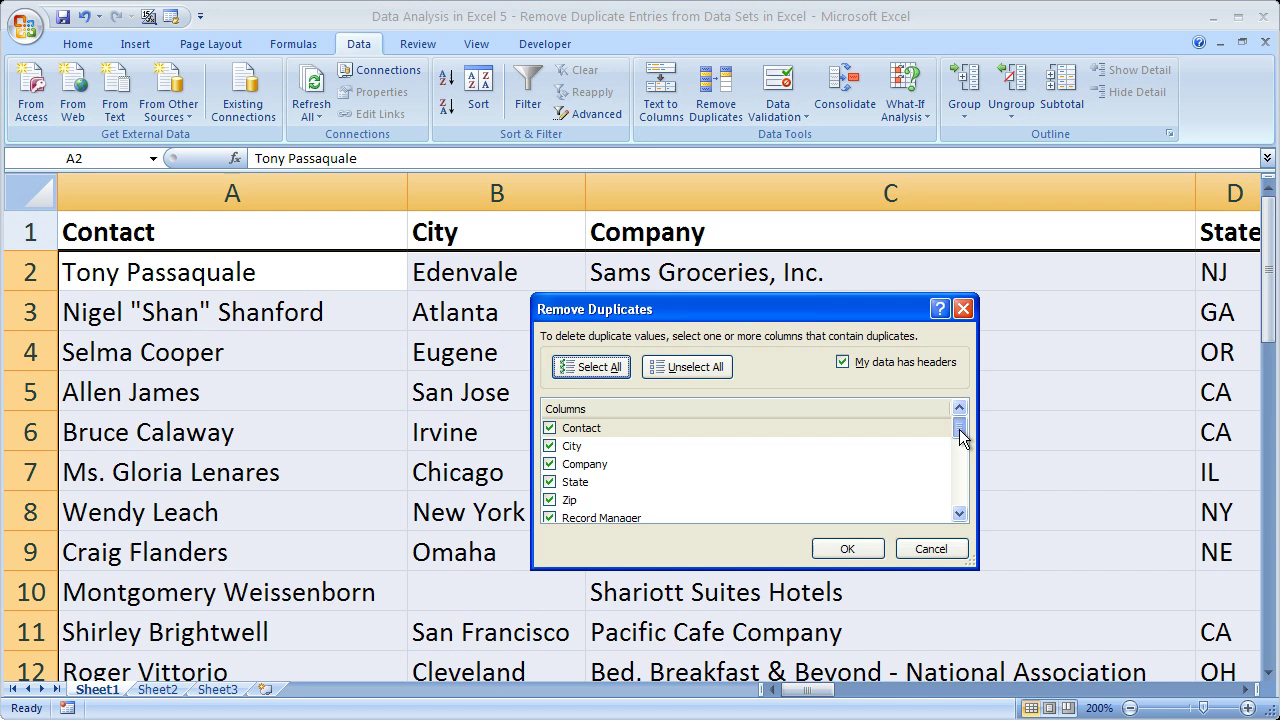
mouse_move(959, 429)
mouse_down()
mouse_move(959, 505)
mouse_move(960, 437)
mouse_up()
drag(959, 437, 950, 400)
drag(706, 447, 702, 501)
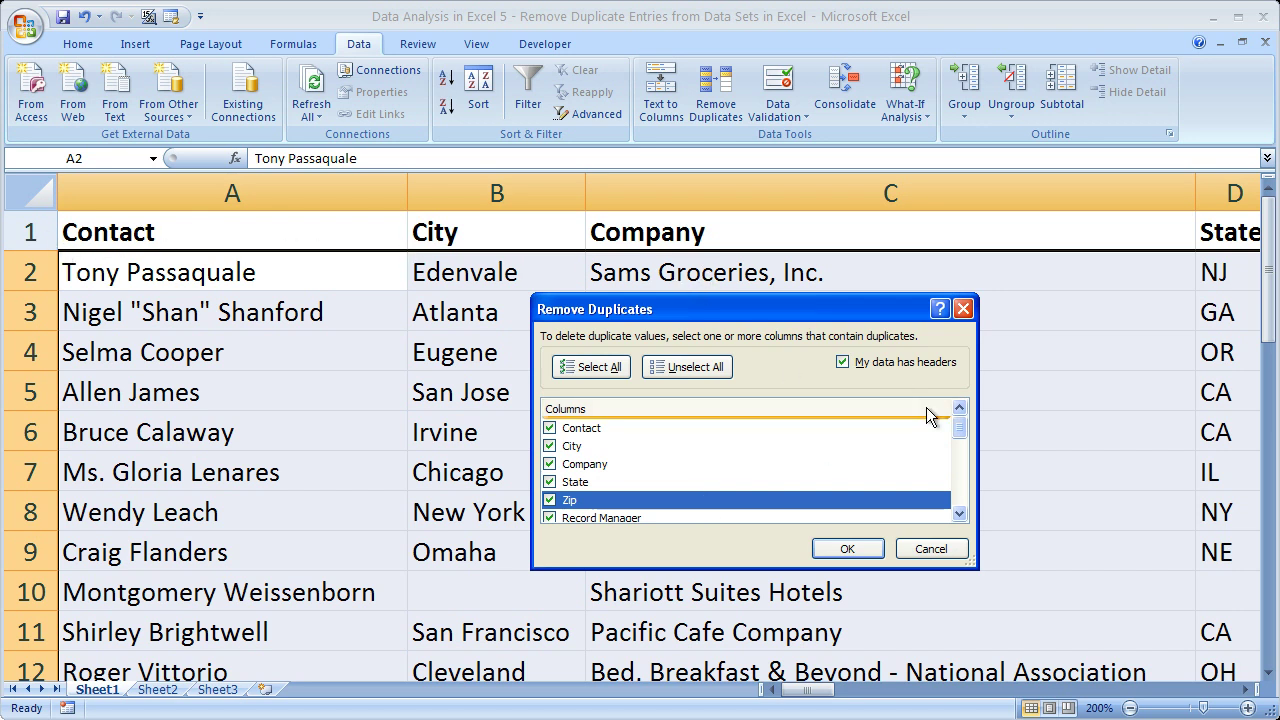
mouse_move(963, 432)
mouse_down()
mouse_move(963, 508)
mouse_move(960, 425)
mouse_up()
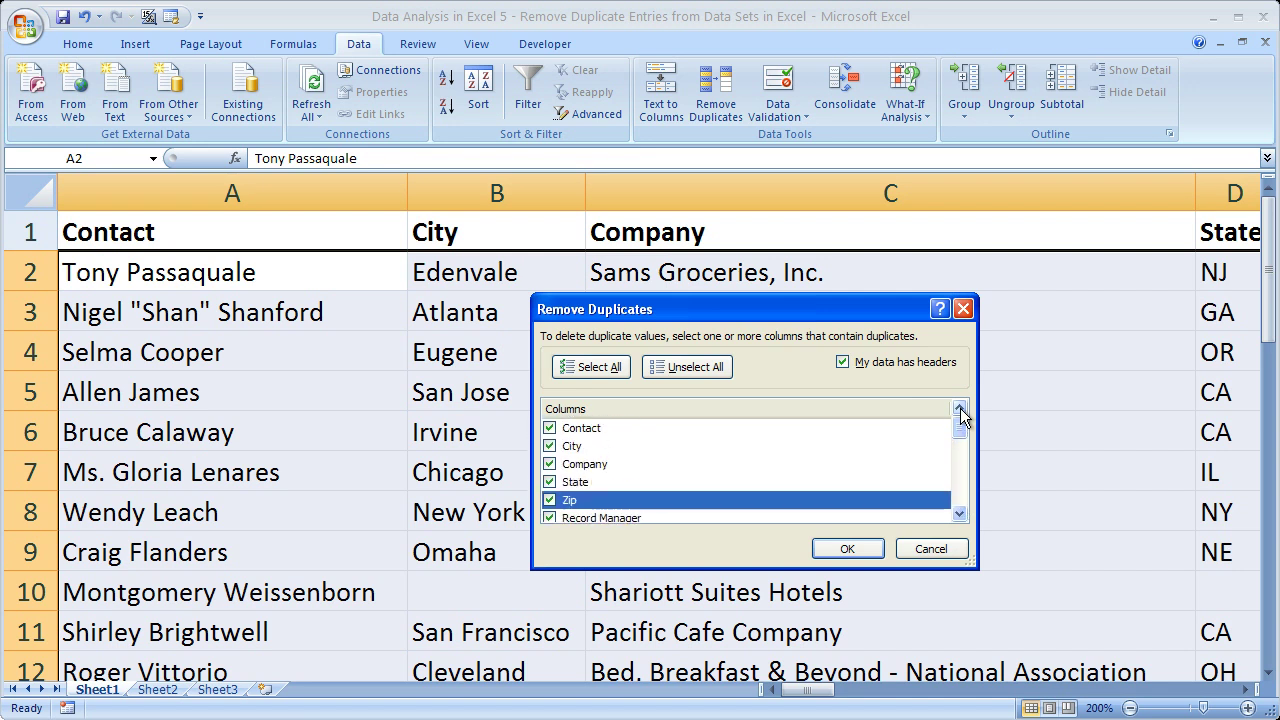
Clear all columns, then tick Contact and Company for comparison.
click(686, 368)
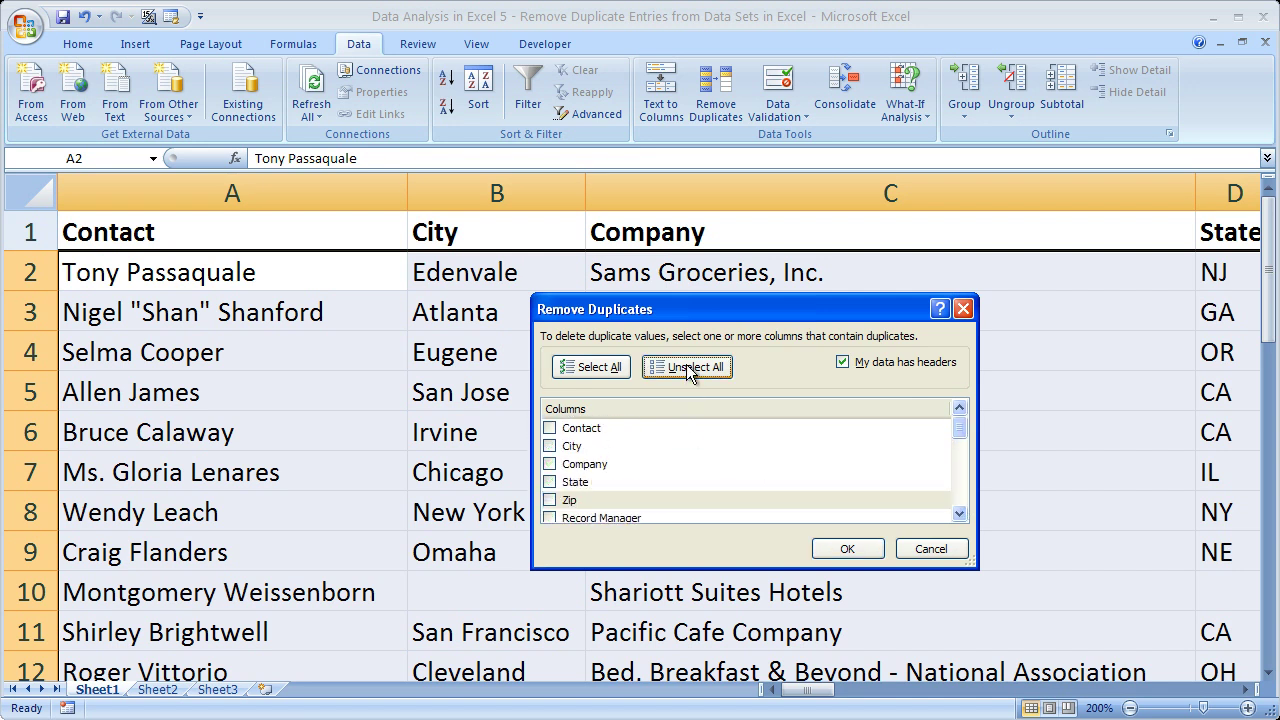
click(549, 429)
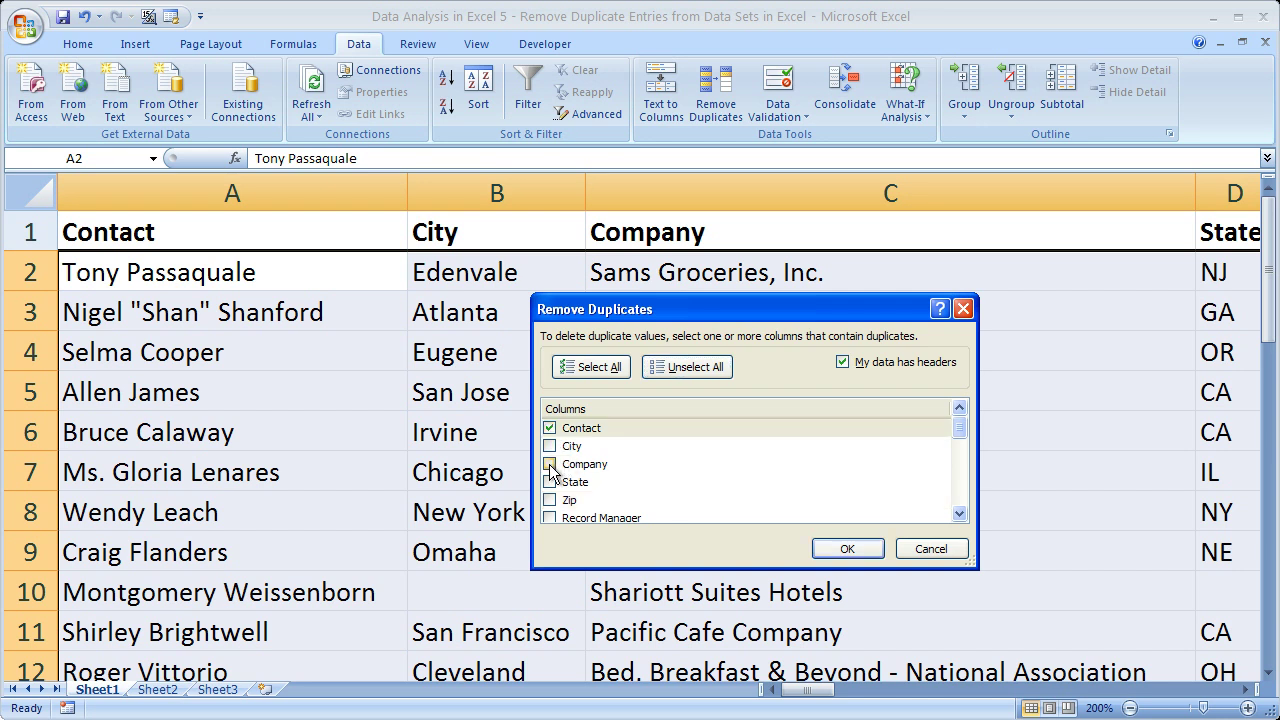
click(550, 465)
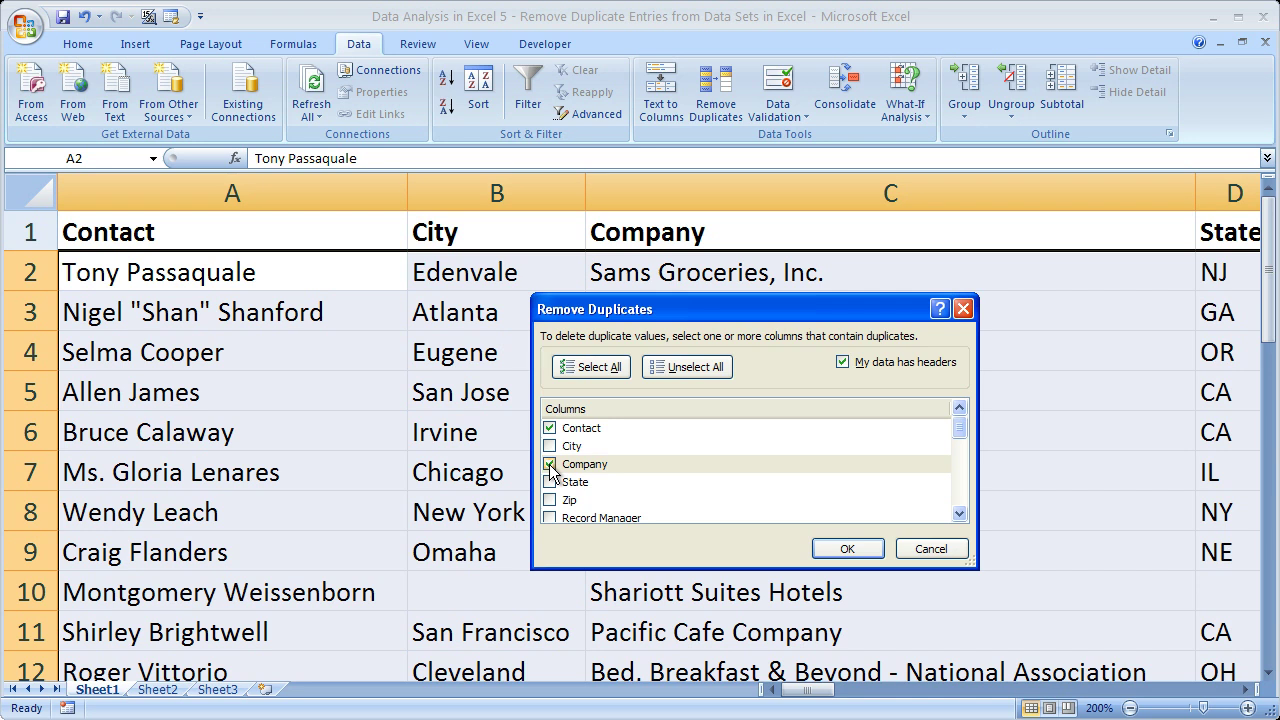
click(594, 429)
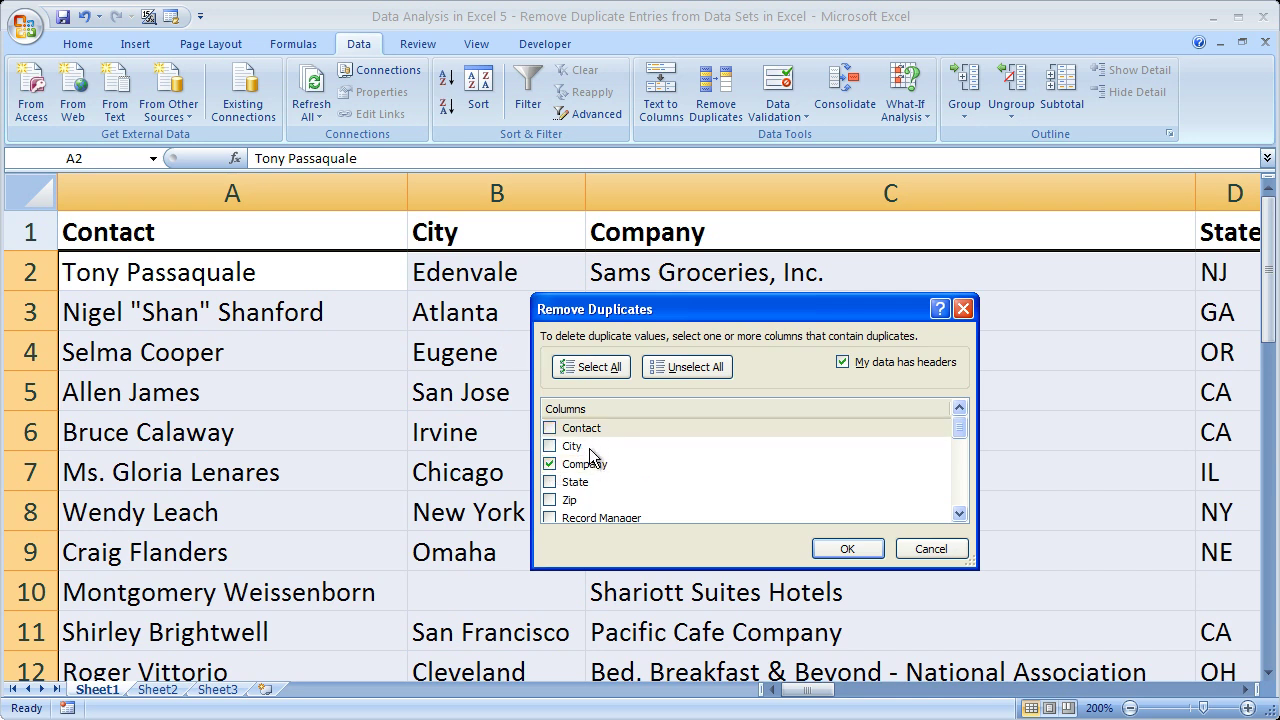
click(590, 432)
Add Record Manager to the compared columns, leaving City, State and Zip out.
click(960, 516)
click(960, 516)
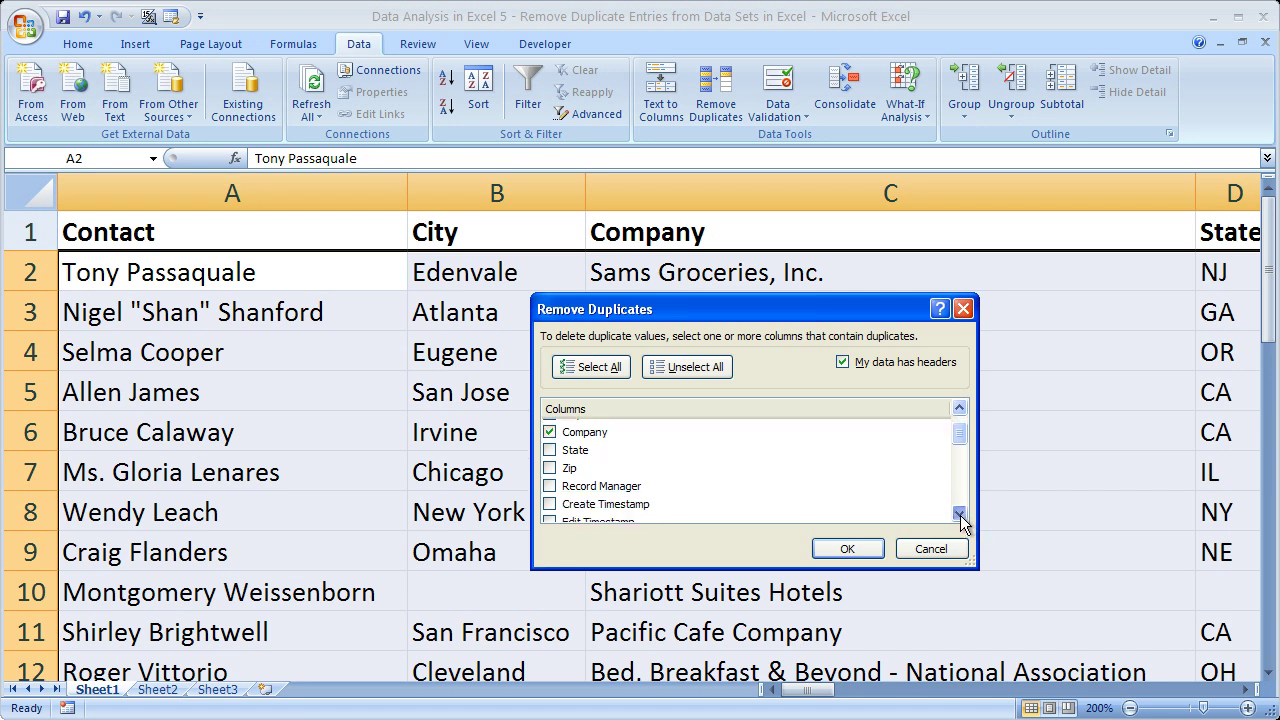
click(549, 487)
click(959, 409)
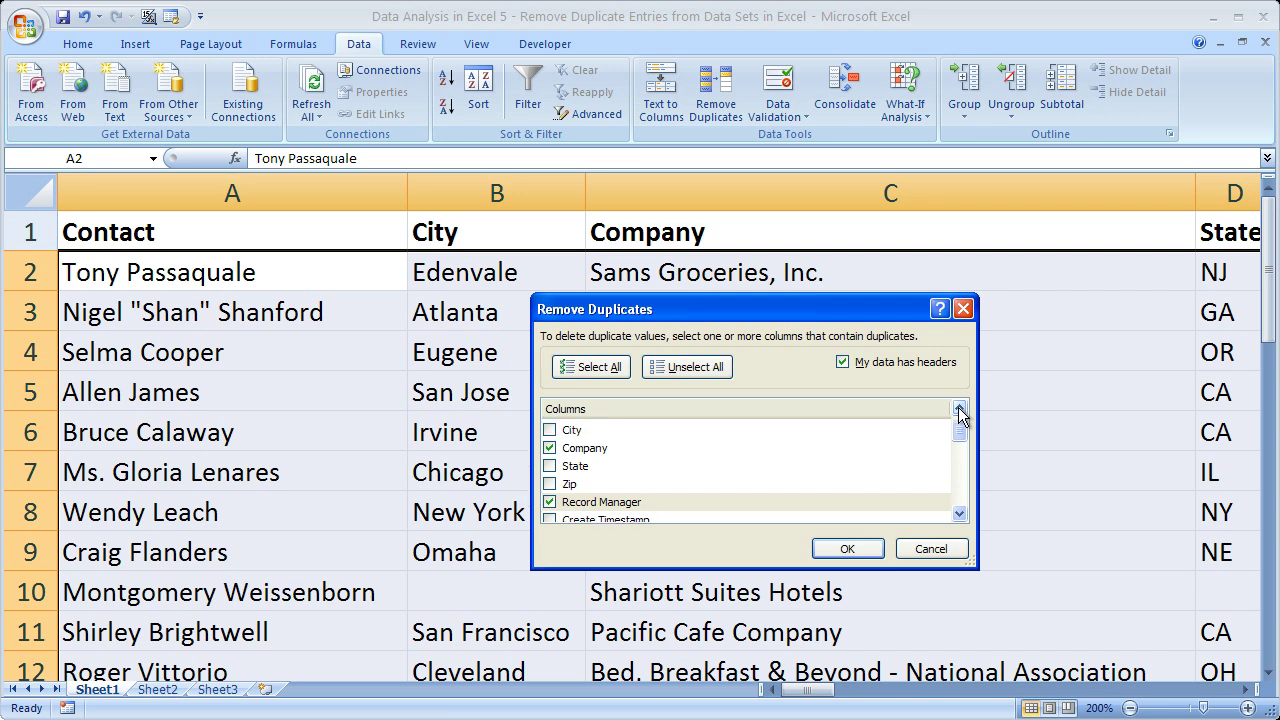
click(959, 409)
click(959, 409)
click(959, 409)
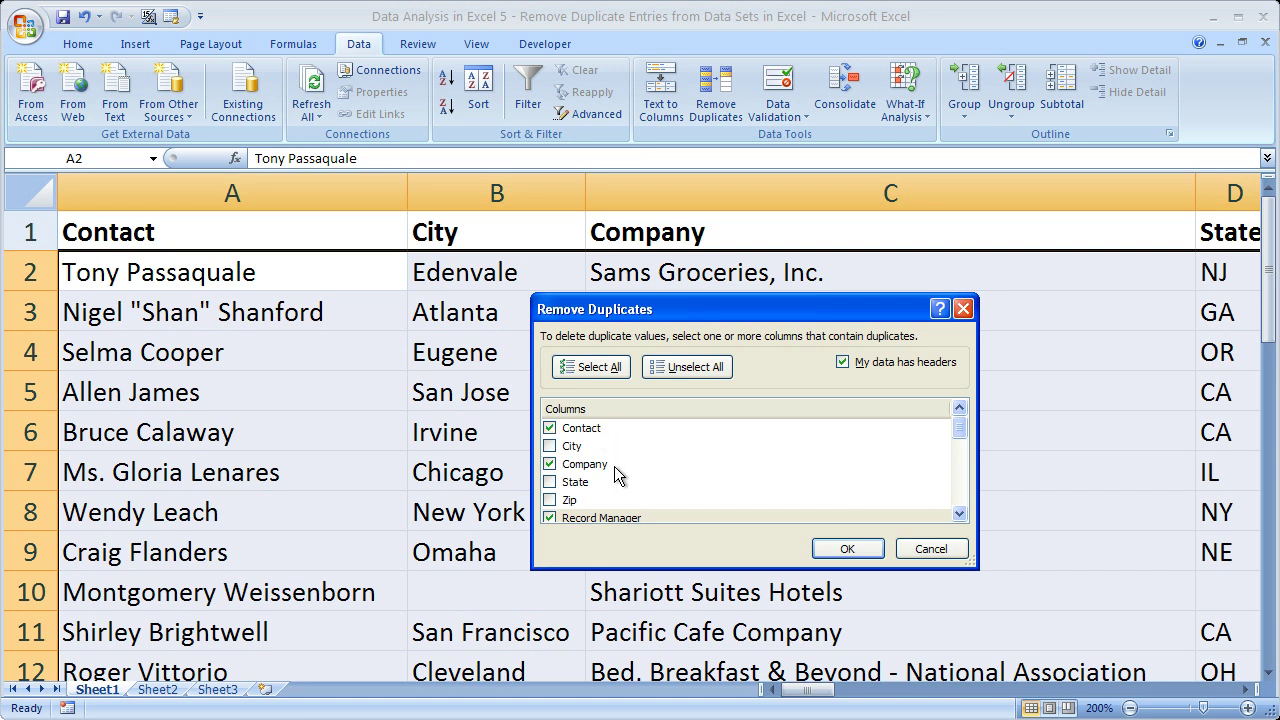
click(959, 514)
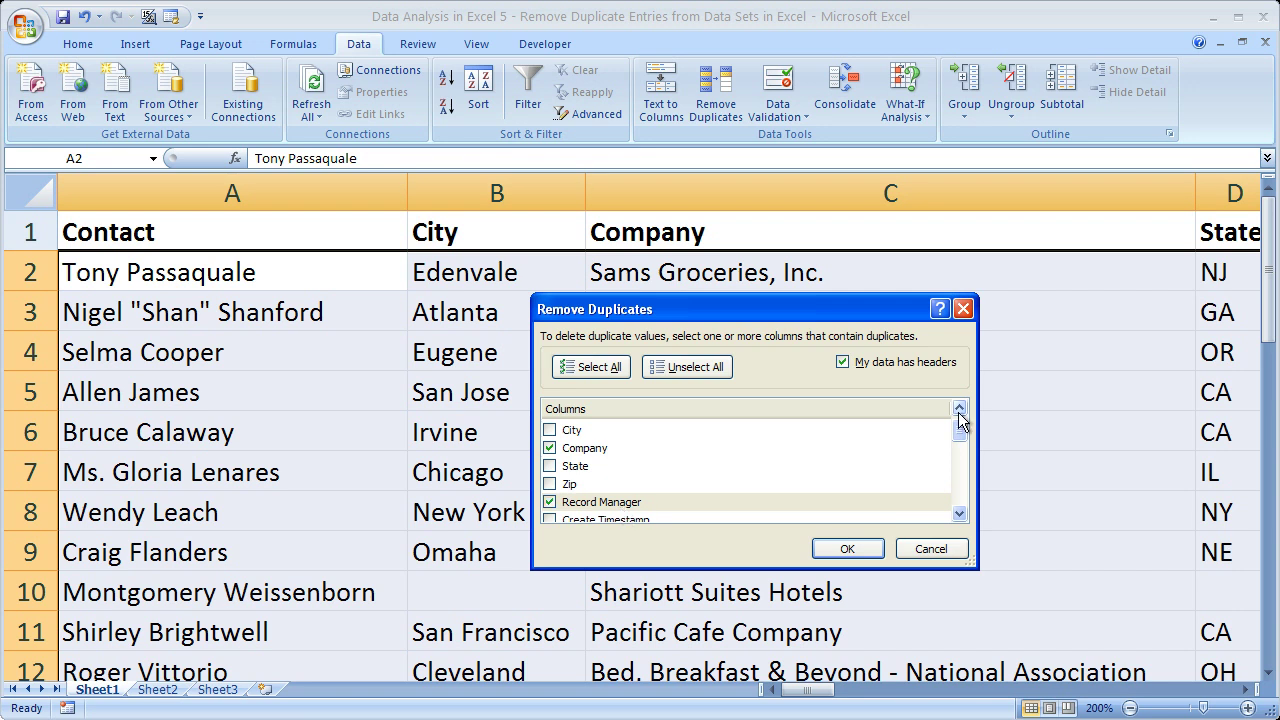
Run Remove Duplicates on all columns and dismiss the 'No duplicate values found.' message.
drag(961, 431, 961, 426)
click(598, 368)
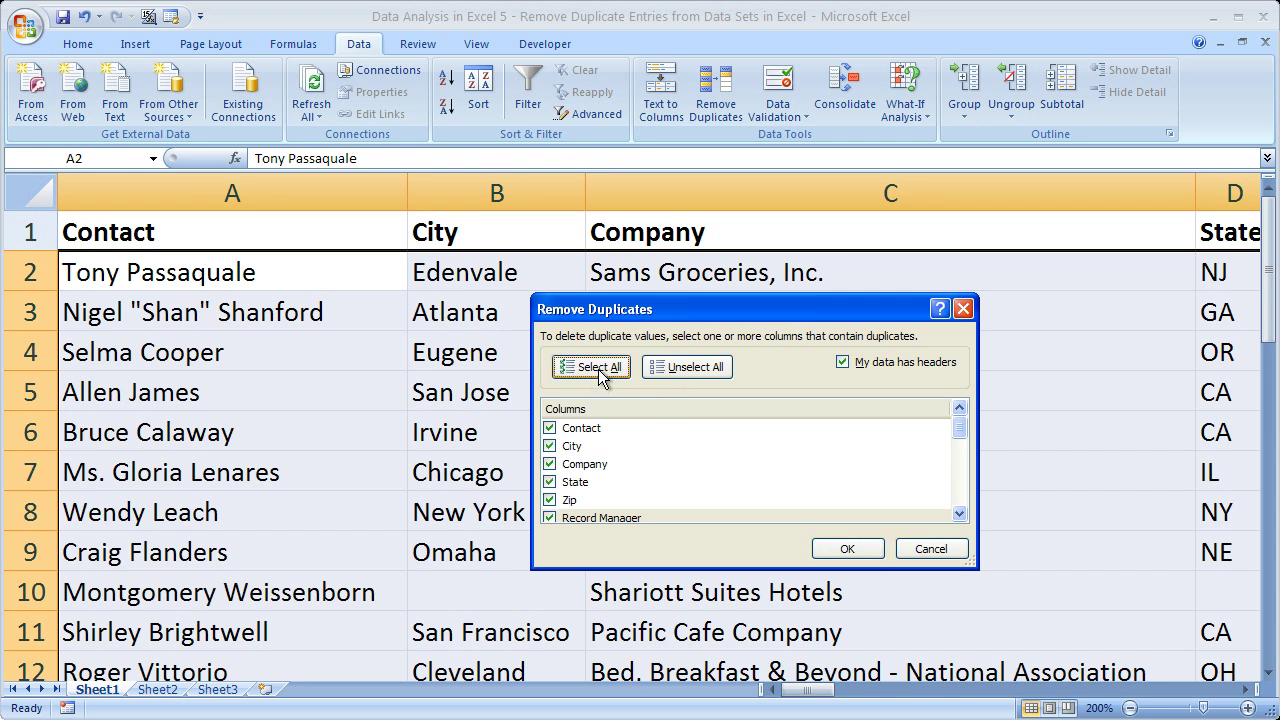
click(846, 549)
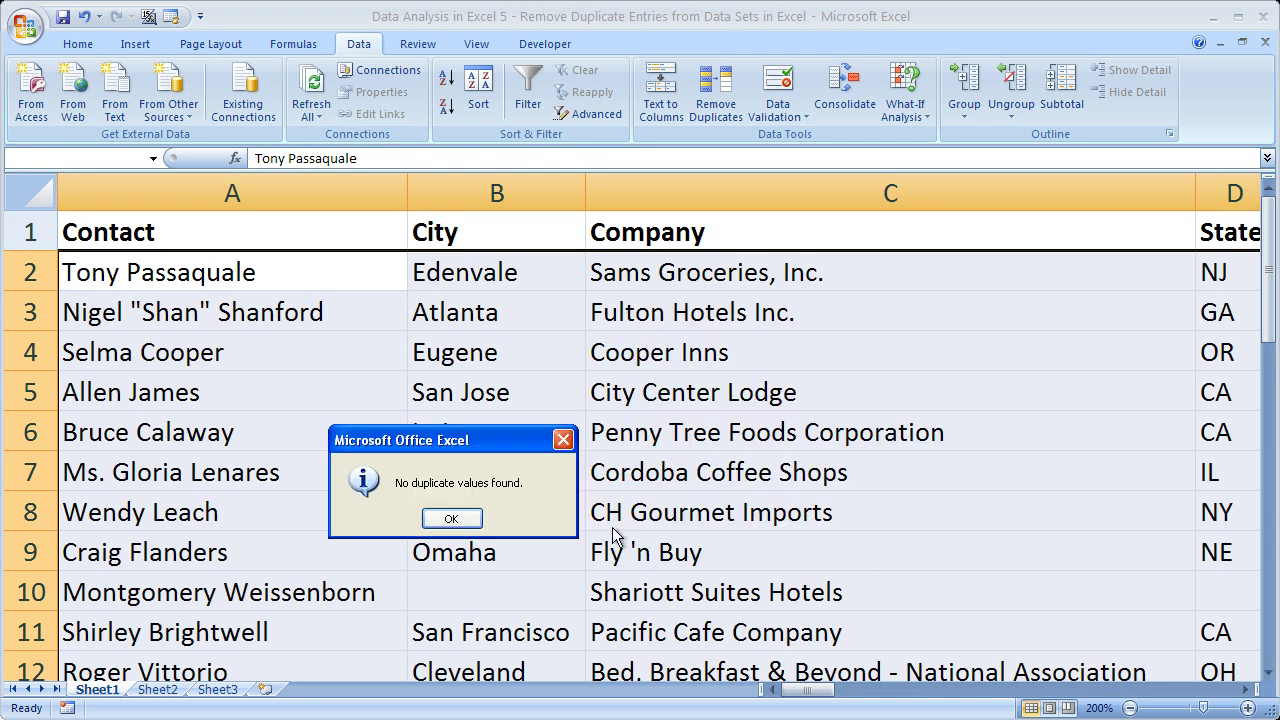
click(451, 519)
click(357, 244)
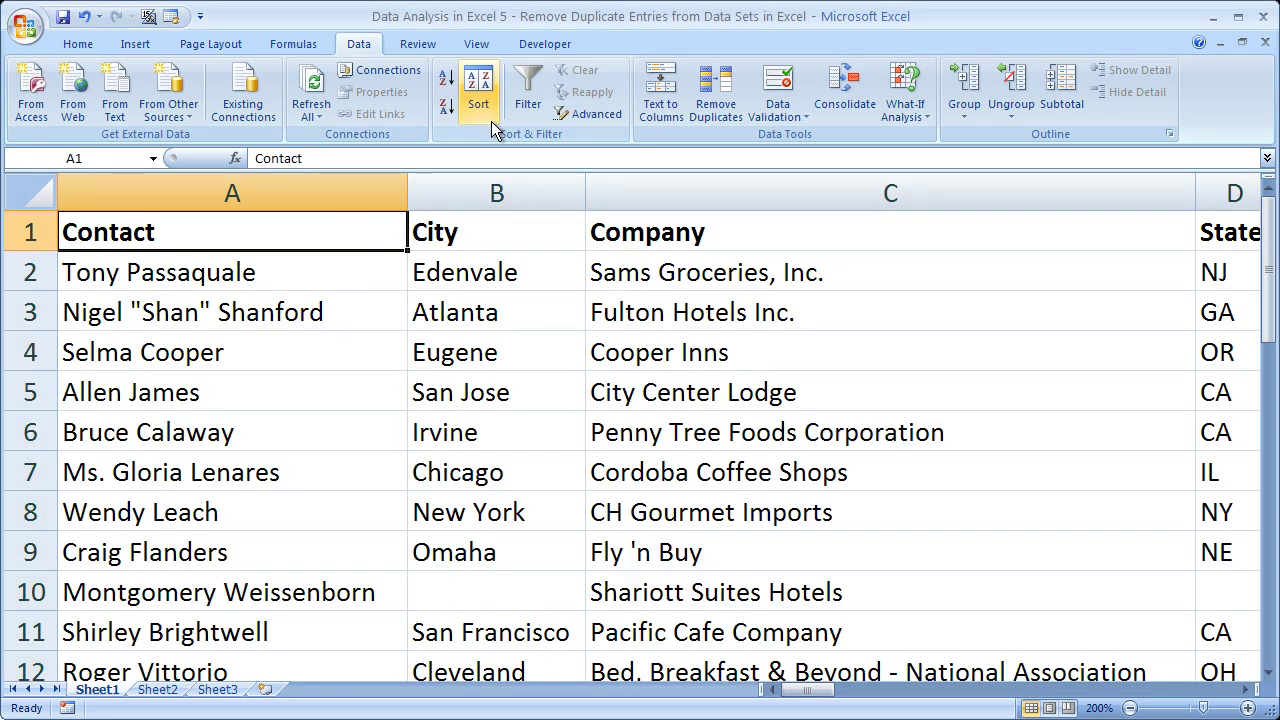
Remove duplicates matched on Contact and Company, removing 14 and leaving 20 unique values.
click(717, 109)
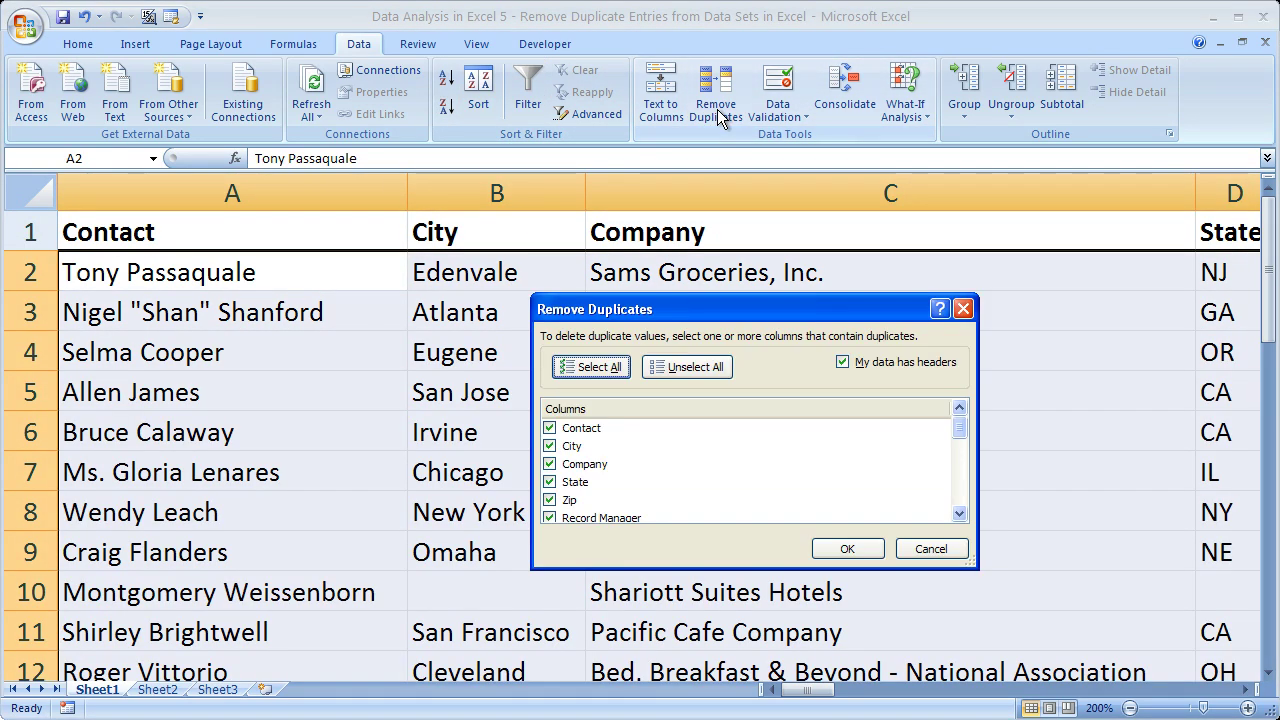
click(698, 370)
click(550, 428)
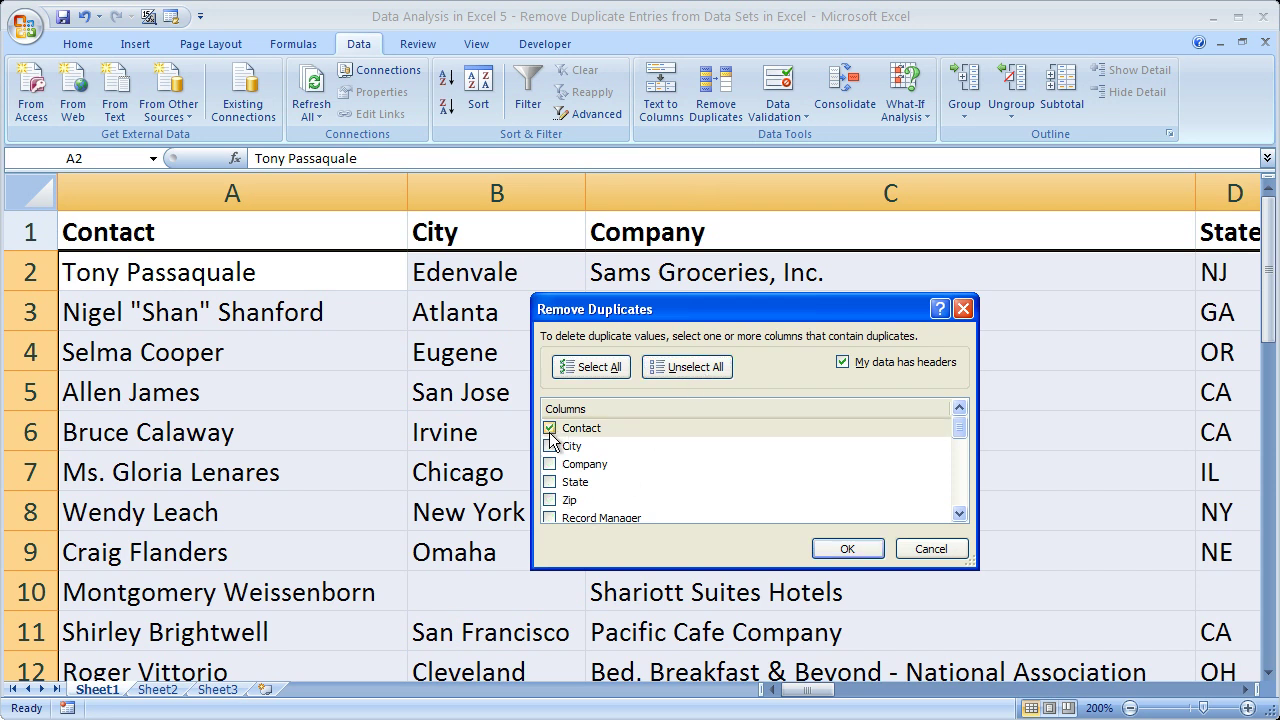
click(550, 465)
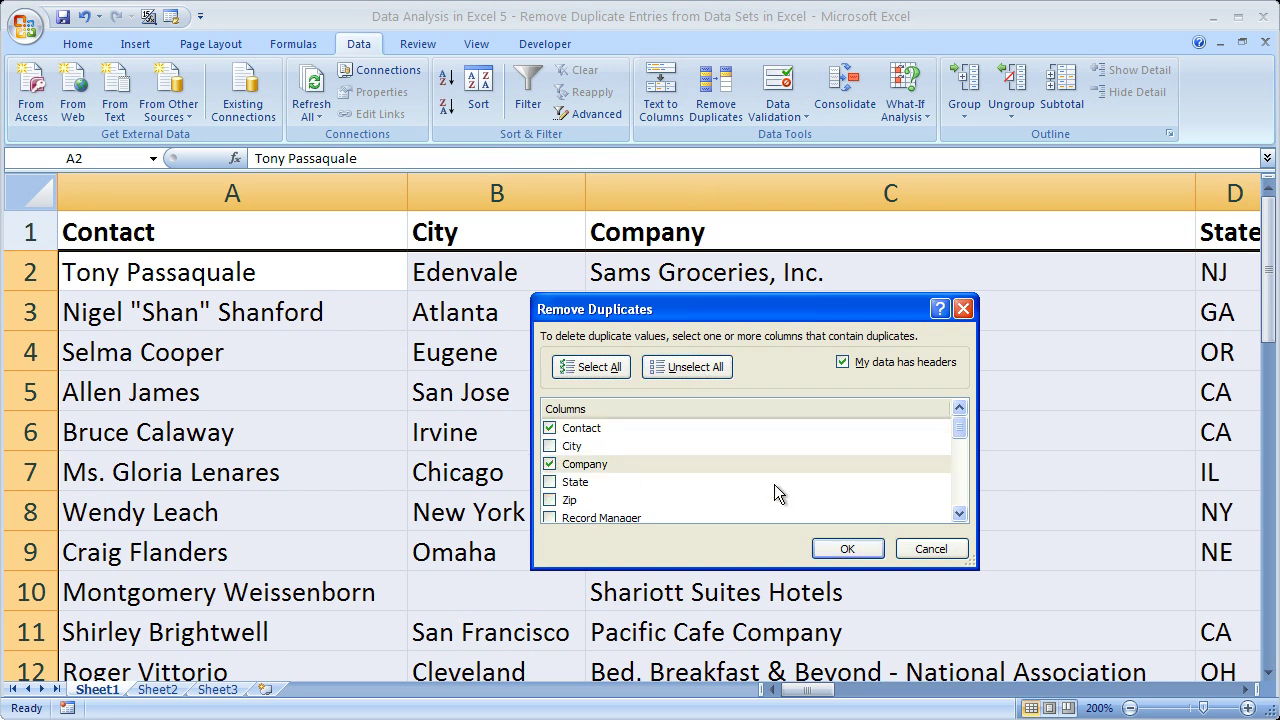
click(825, 549)
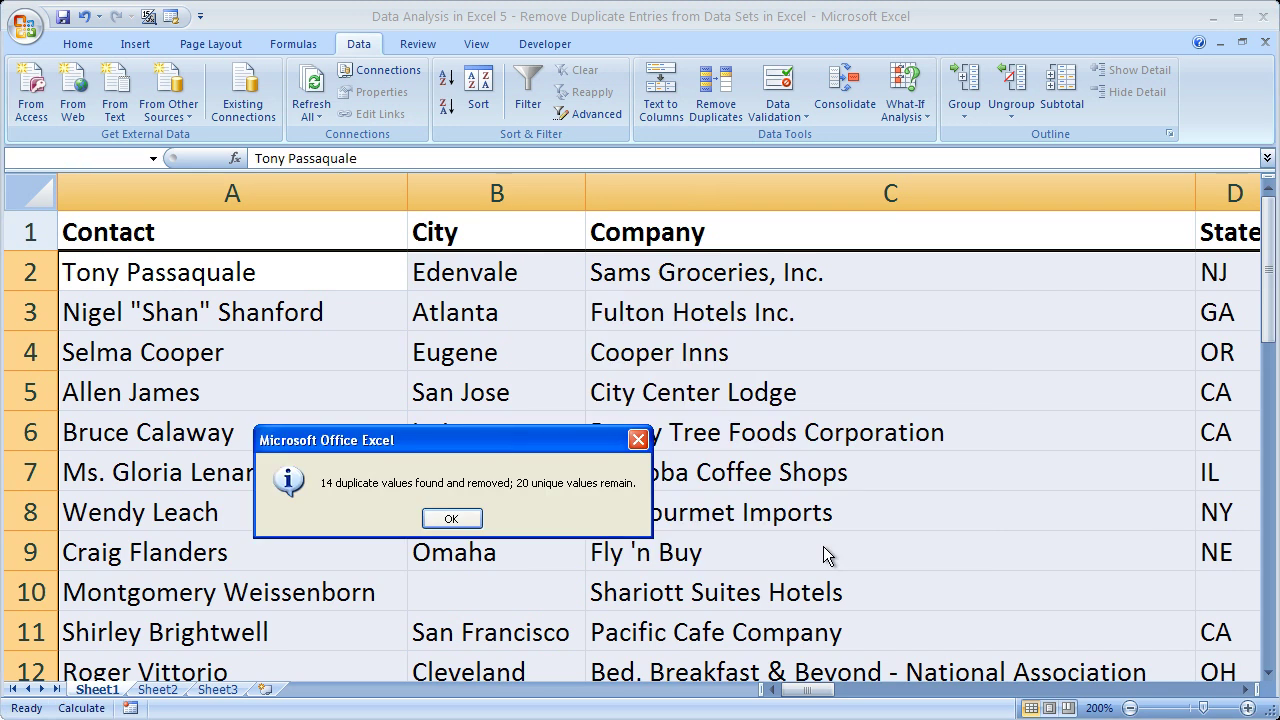
drag(359, 453, 553, 355)
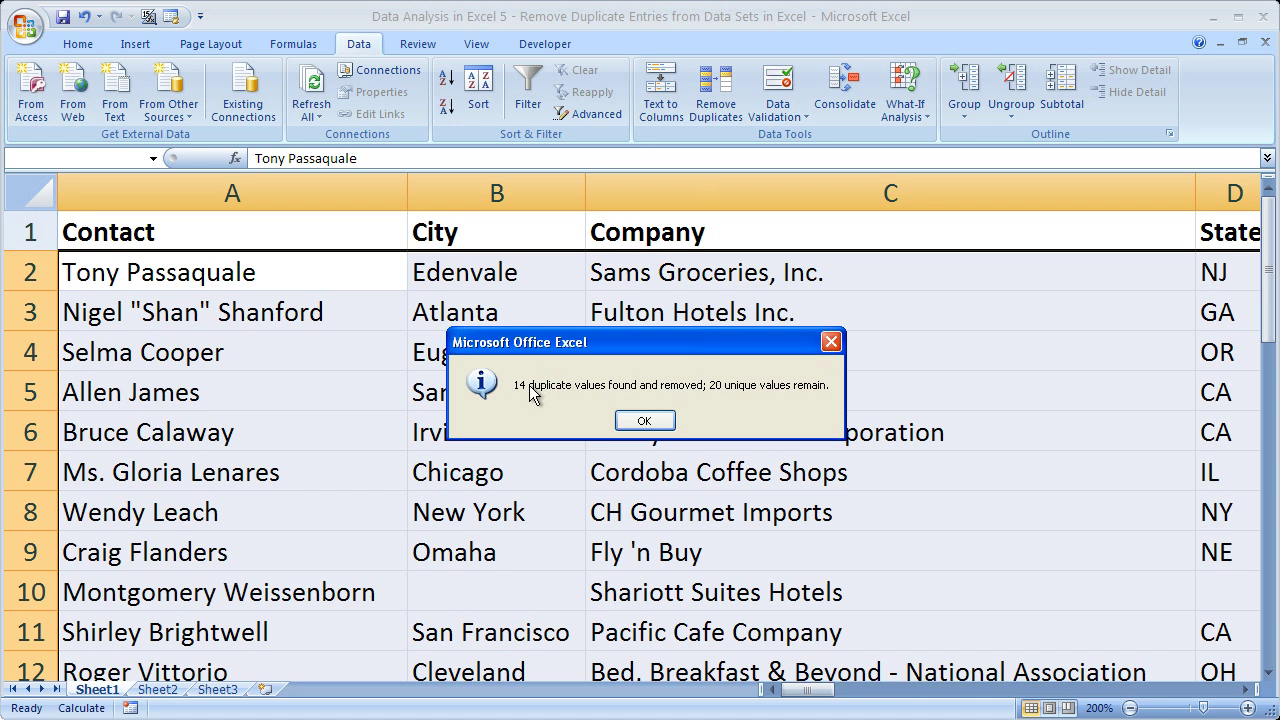
Close the summary and jump from A1 to the Contact column's end and back.
click(644, 421)
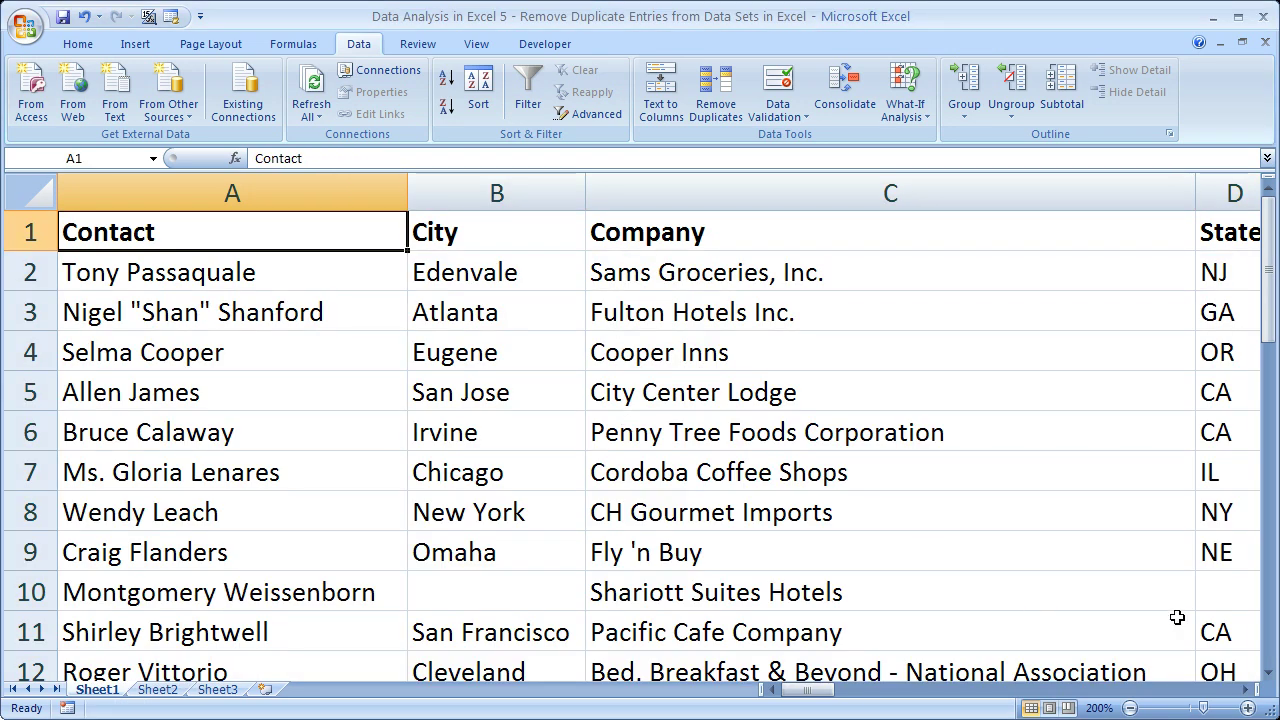
drag(1264, 302, 1268, 245)
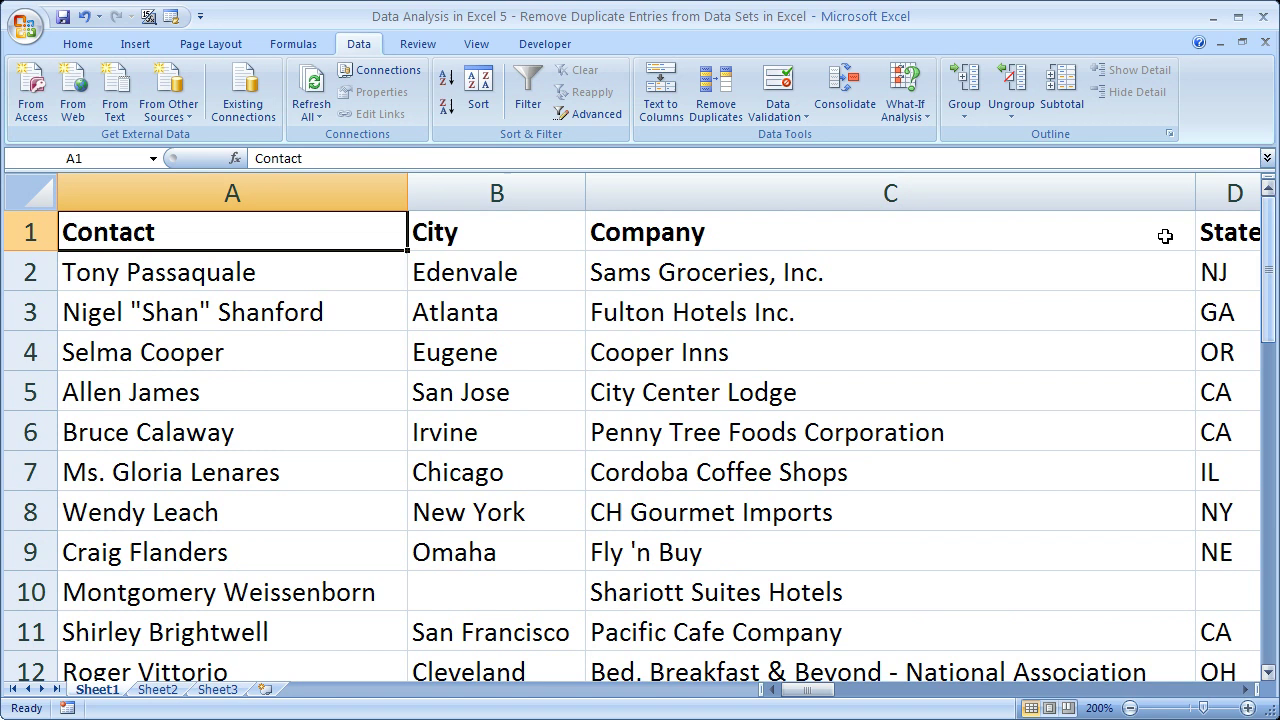
click(330, 284)
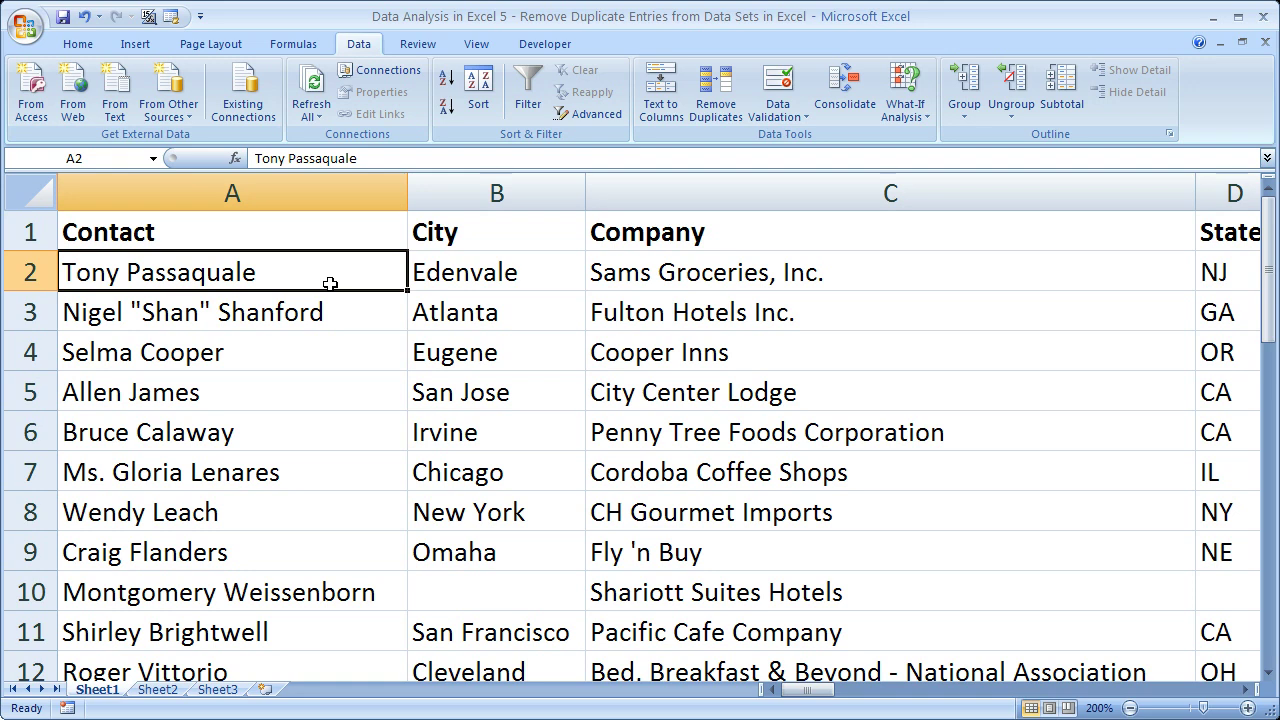
key(Up)
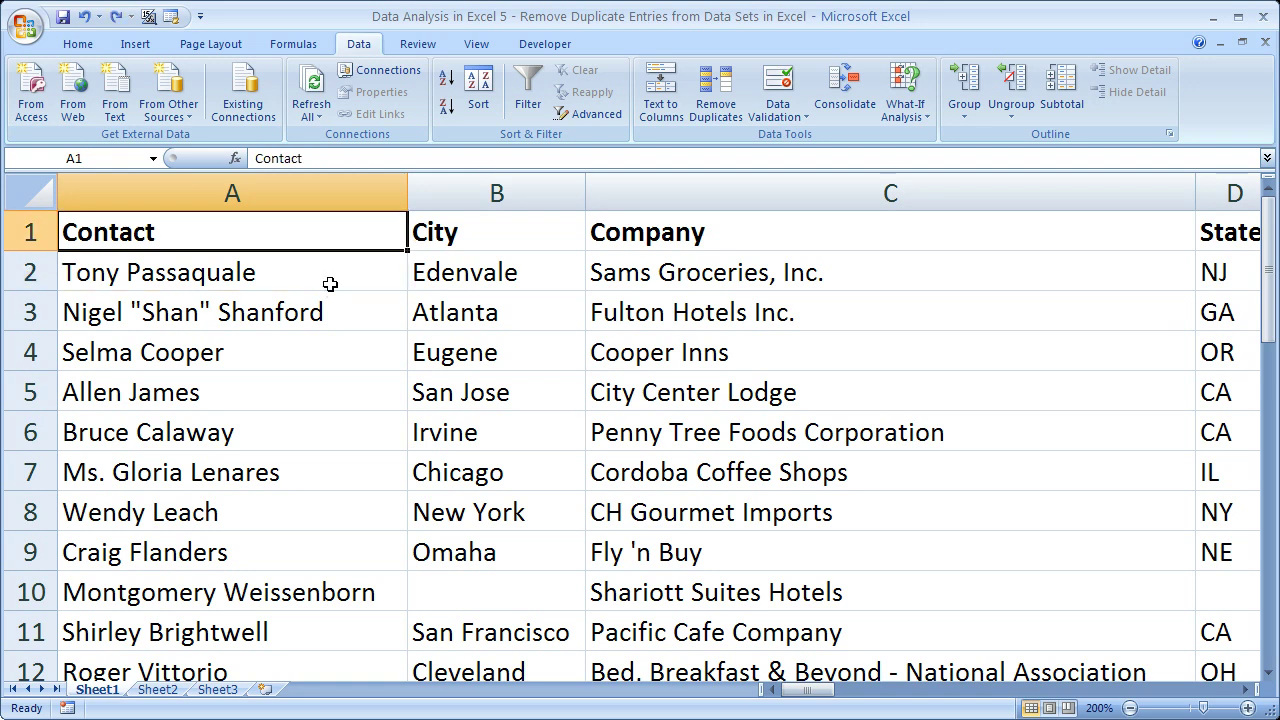
key(ctrl+Down)
key(ctrl+Up)
click(255, 190)
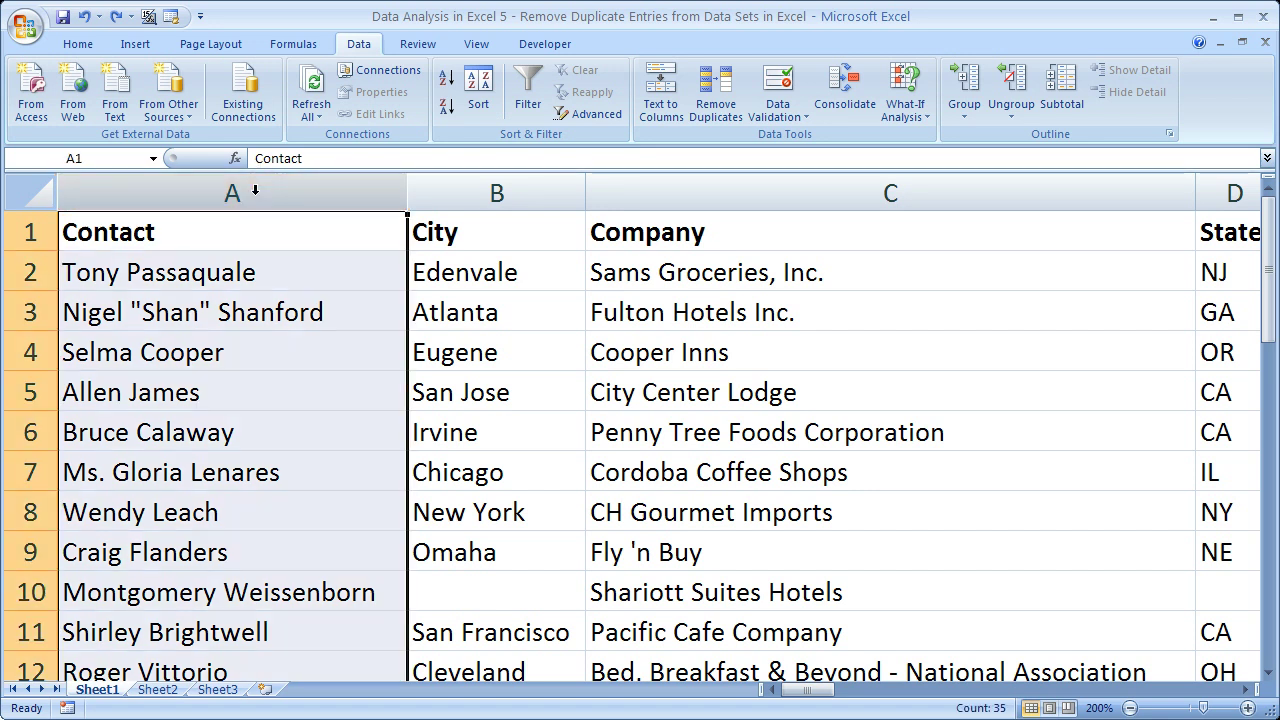
click(251, 276)
click(249, 308)
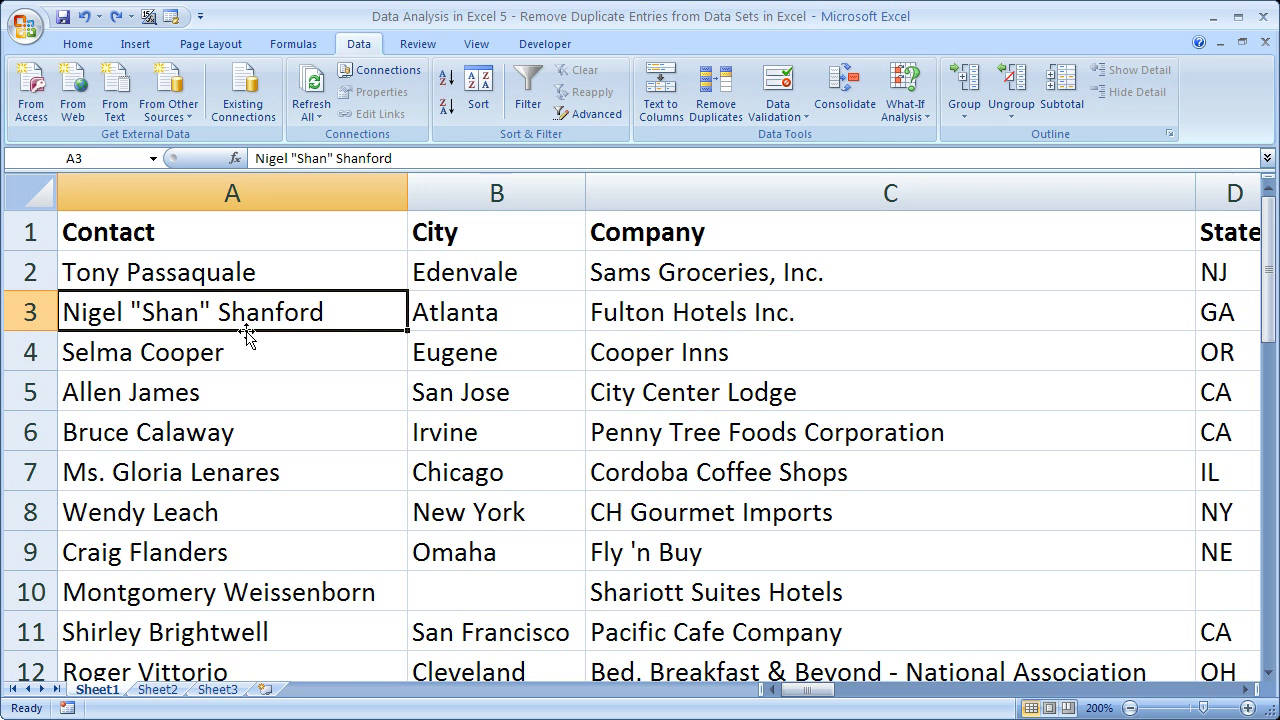
click(244, 347)
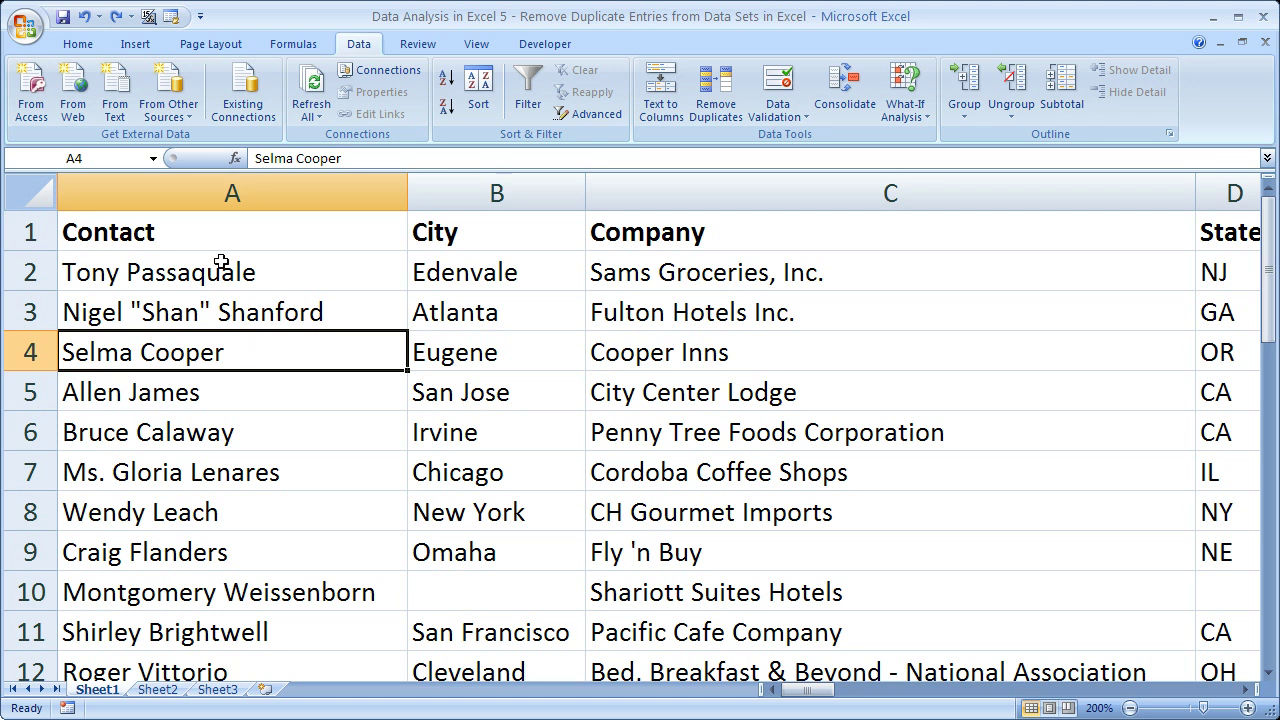
drag(220, 263, 214, 571)
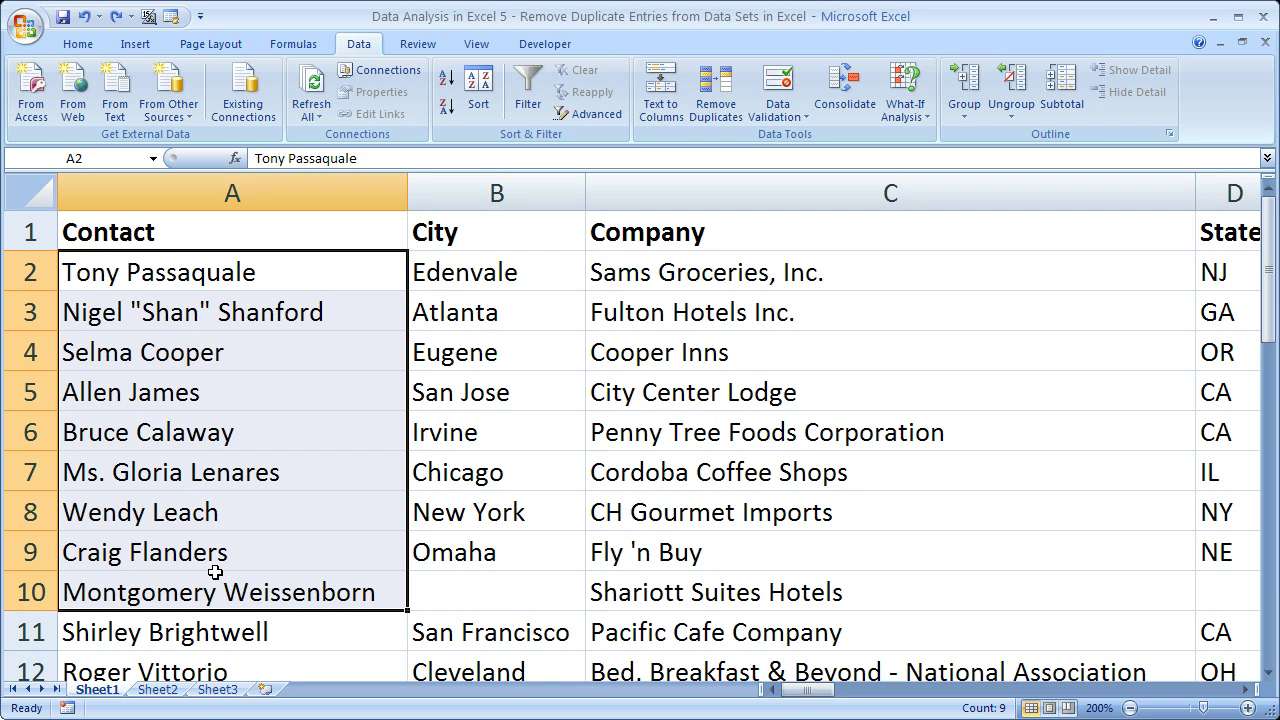
click(193, 280)
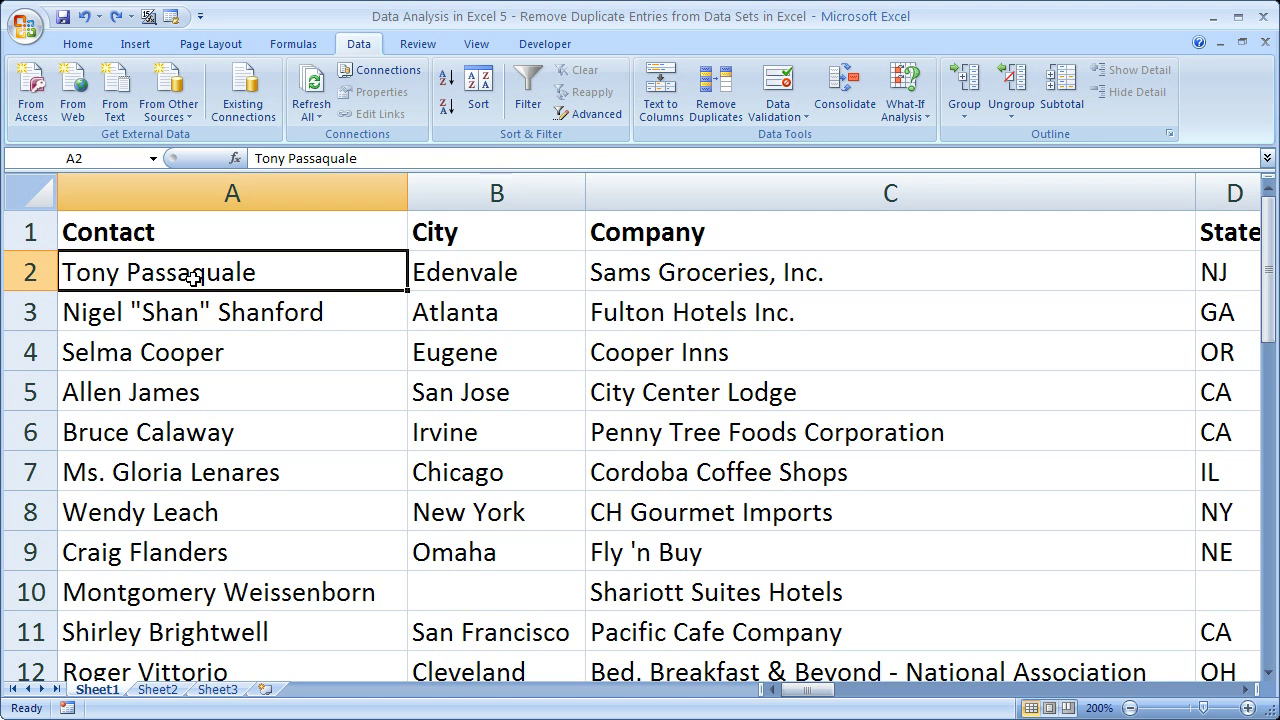
drag(193, 280, 181, 486)
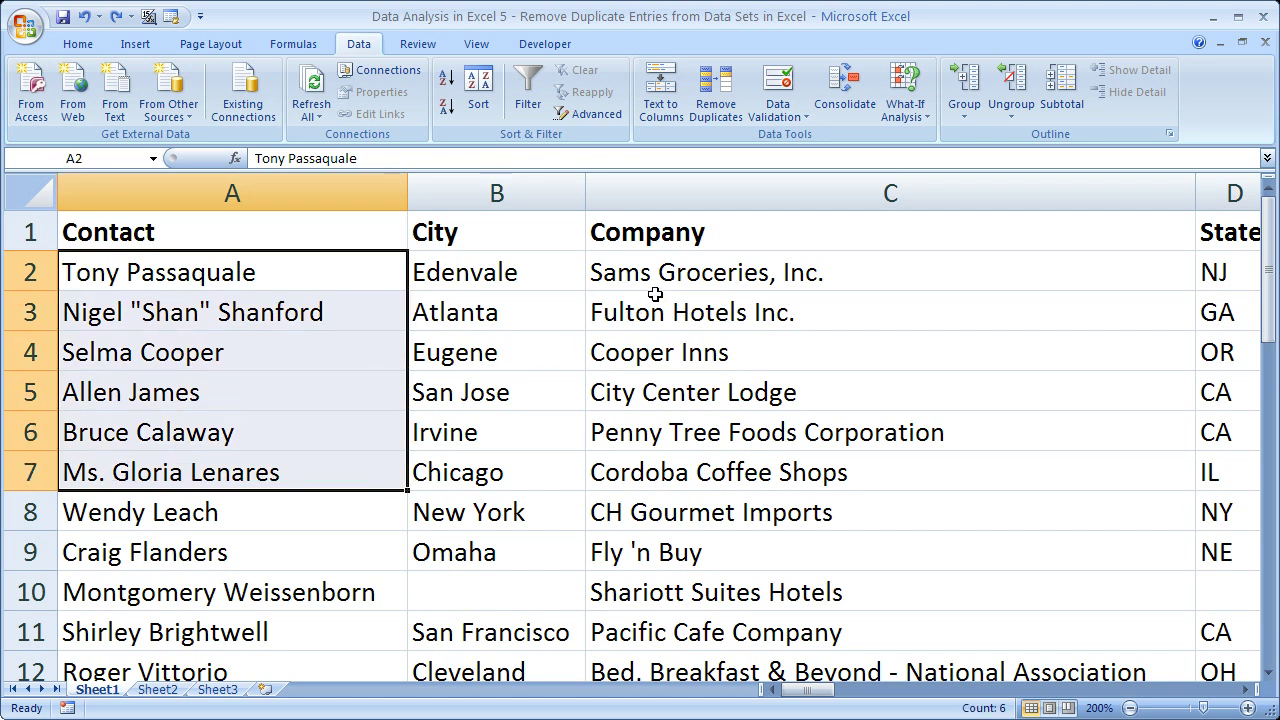
drag(660, 276, 666, 502)
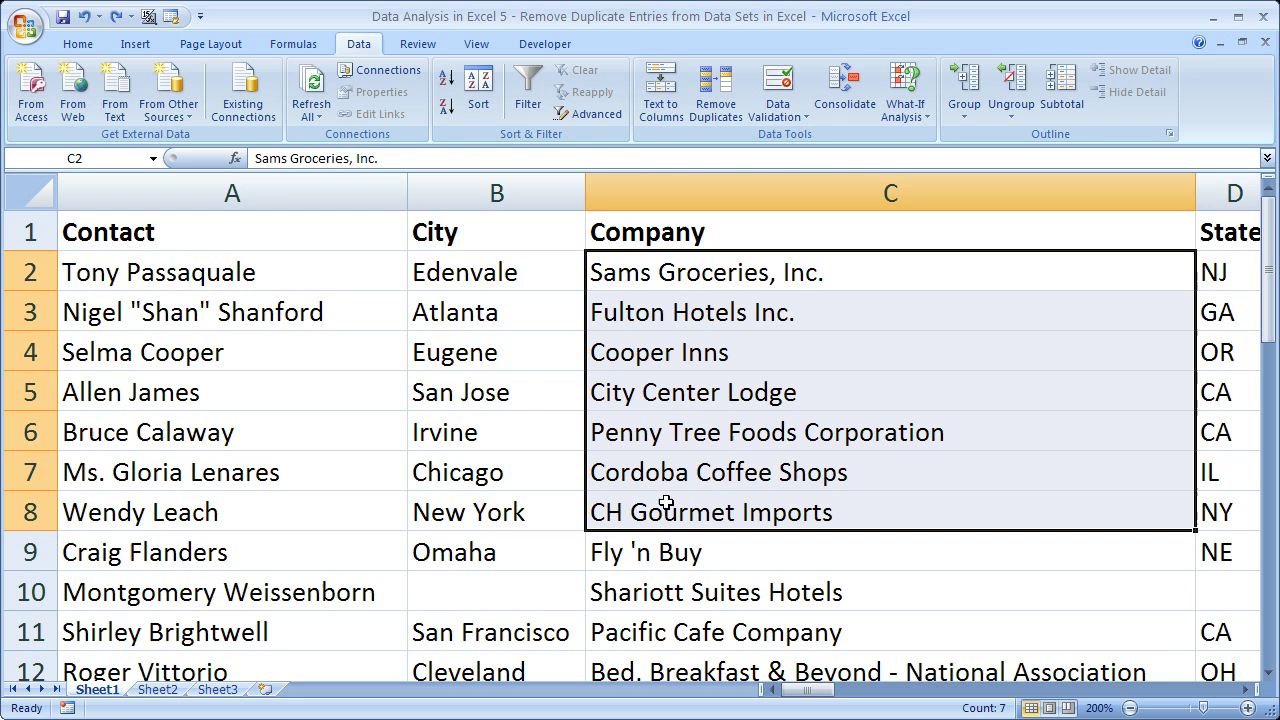
click(233, 272)
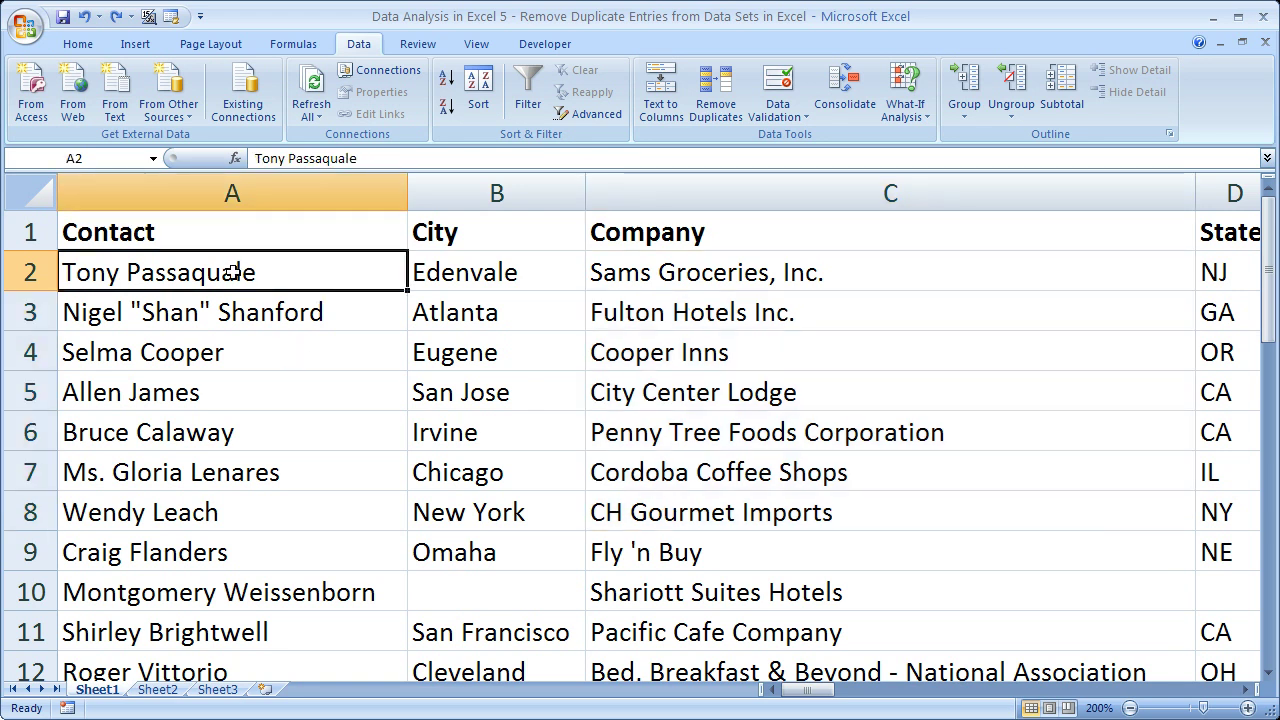
Reopen Remove Duplicates and tick only Contact, Company, Record Manager, State, Zip and City.
click(722, 92)
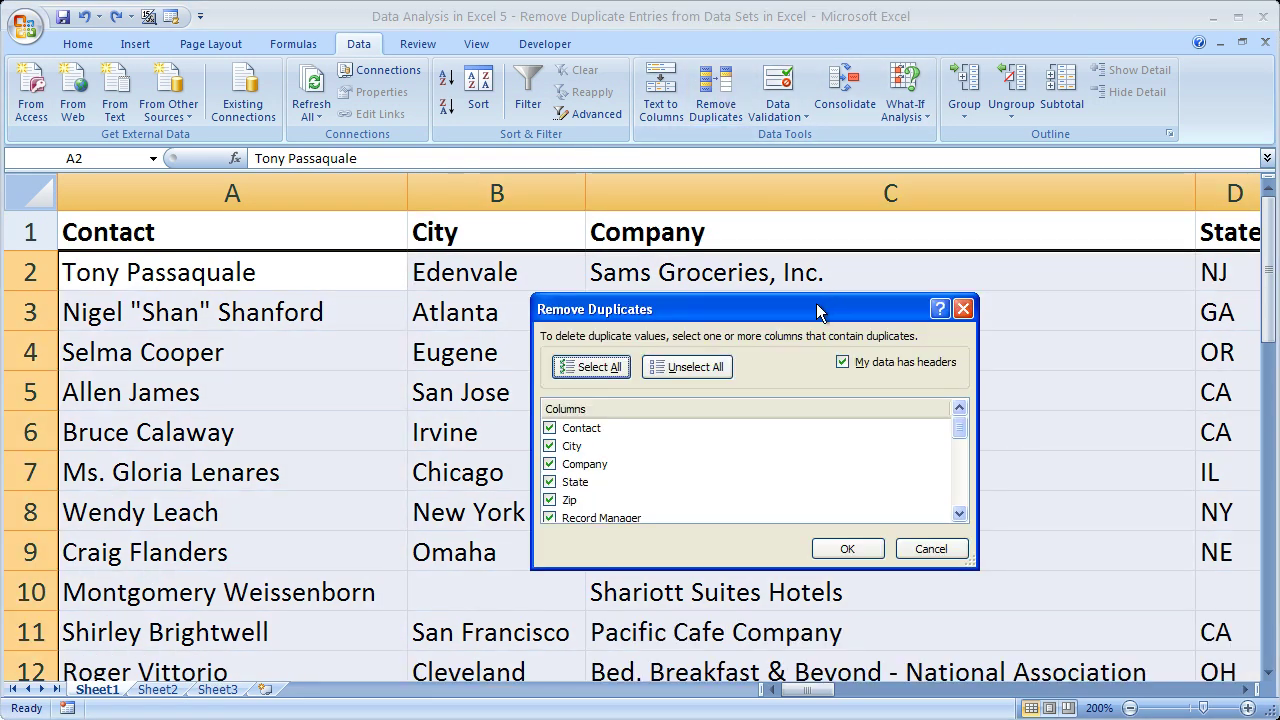
drag(818, 302, 826, 282)
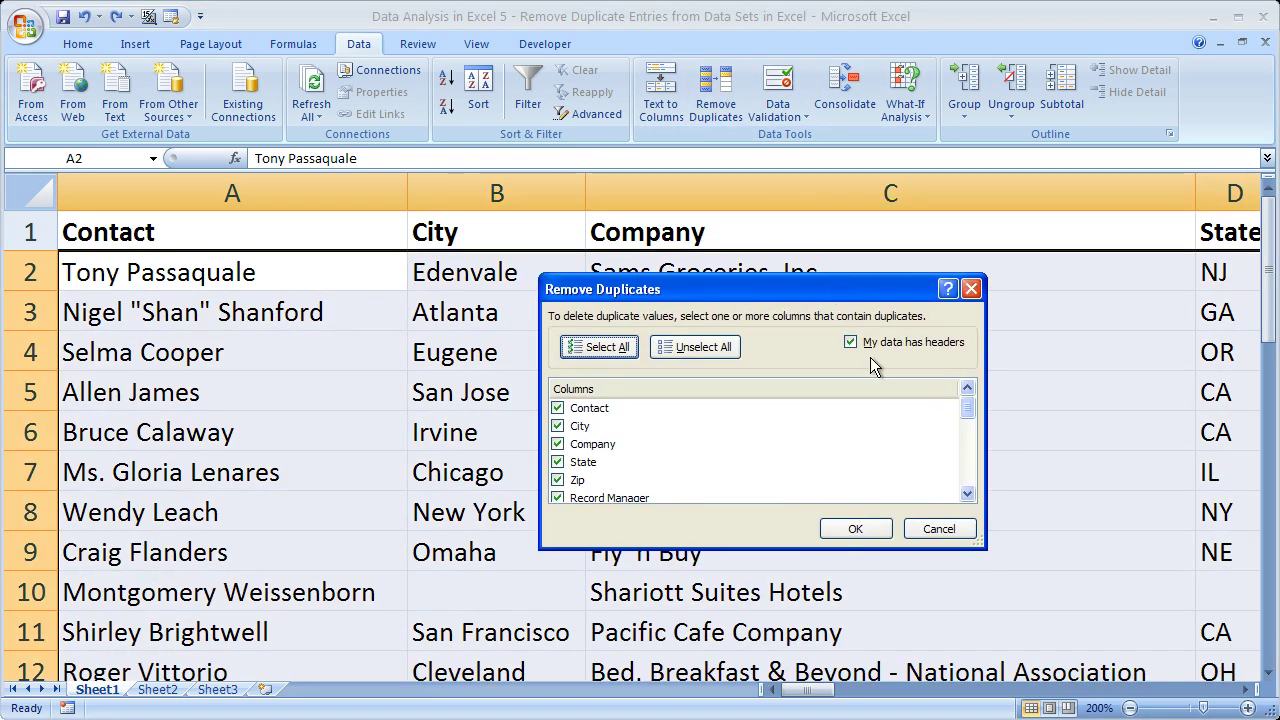
click(691, 348)
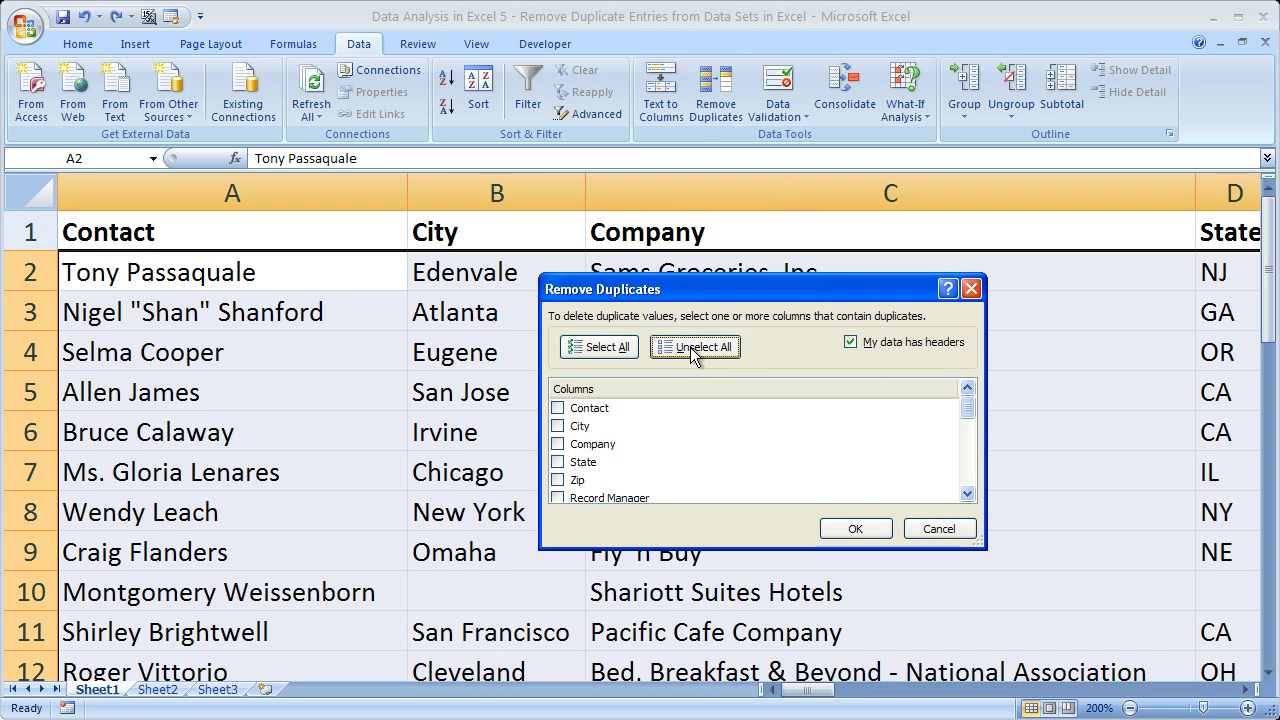
click(557, 408)
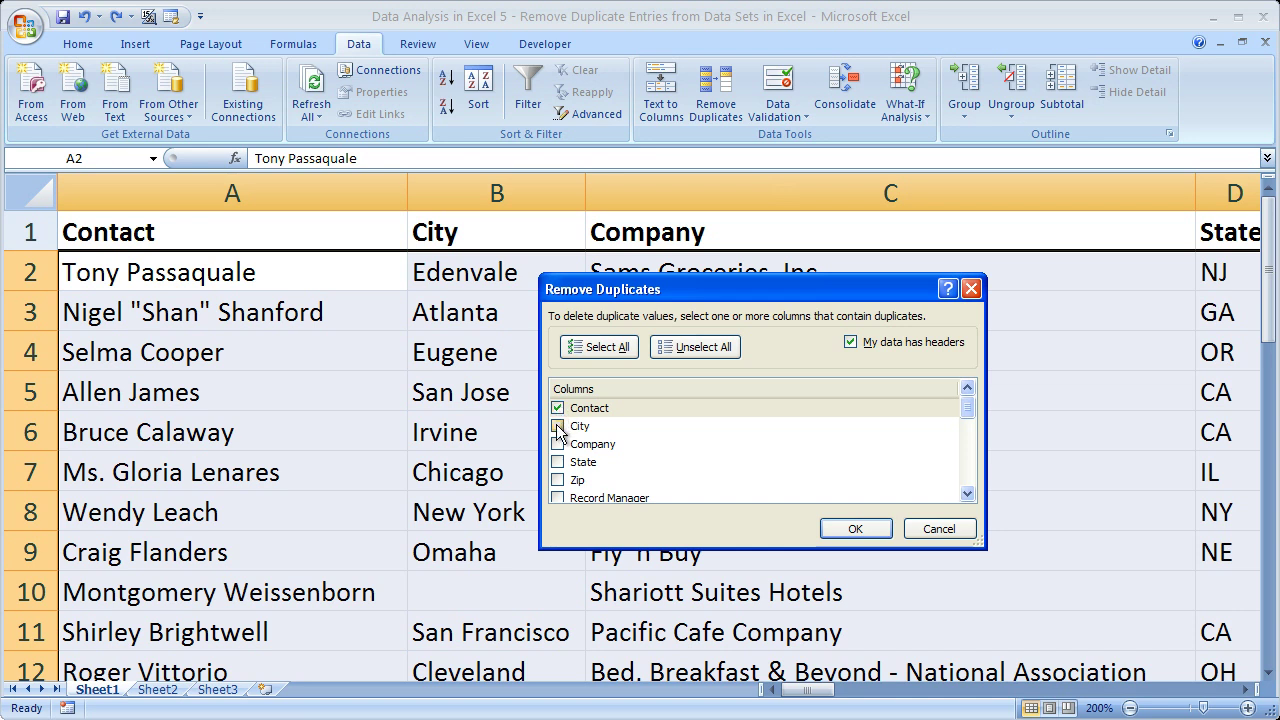
click(557, 444)
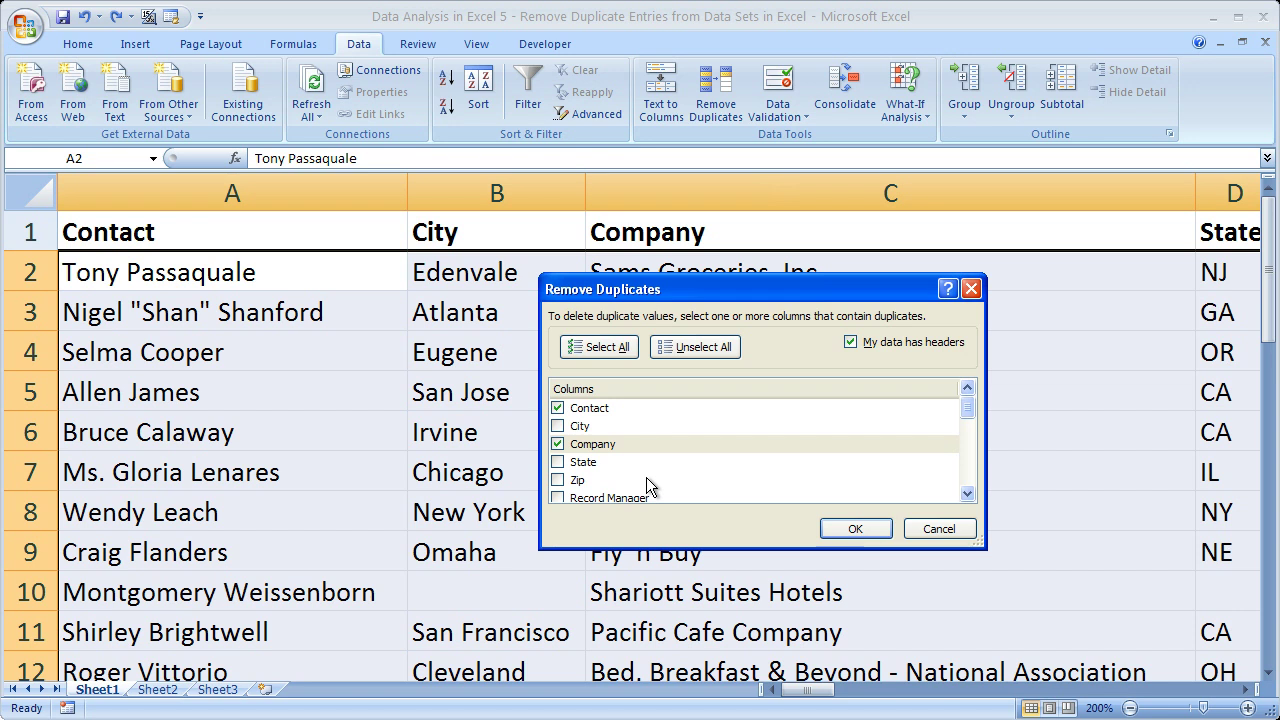
click(558, 498)
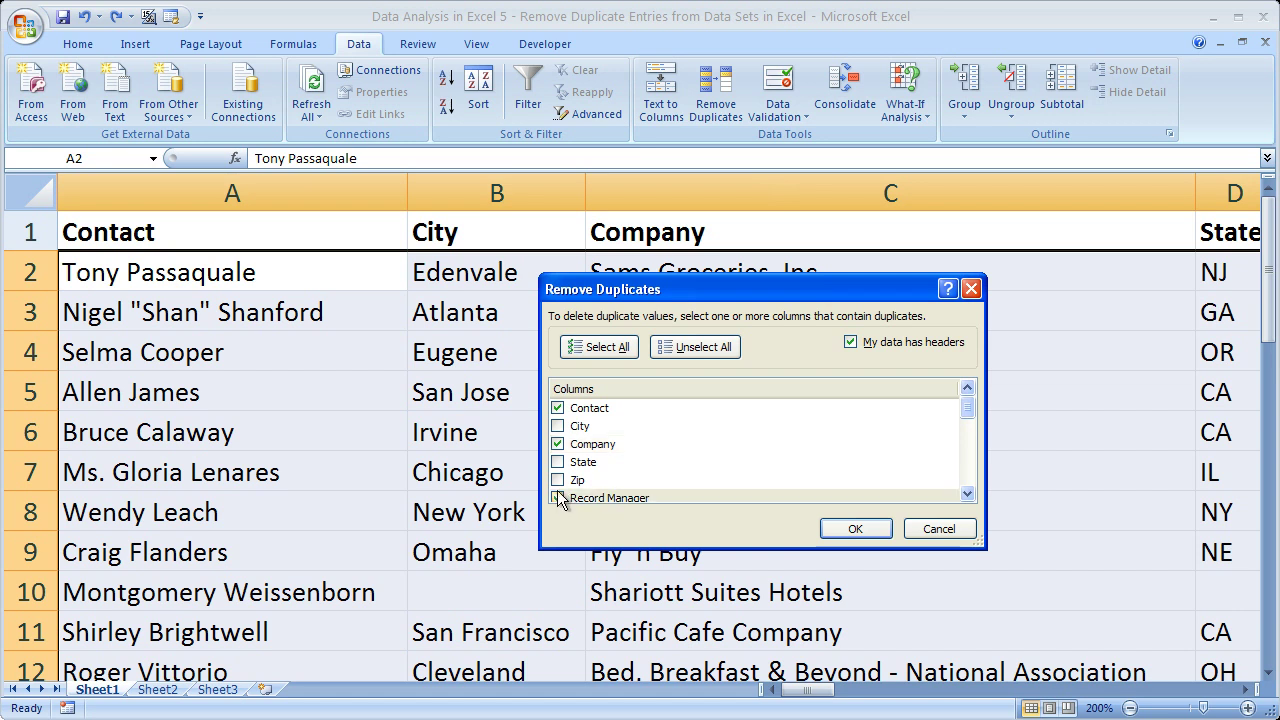
click(558, 462)
click(558, 480)
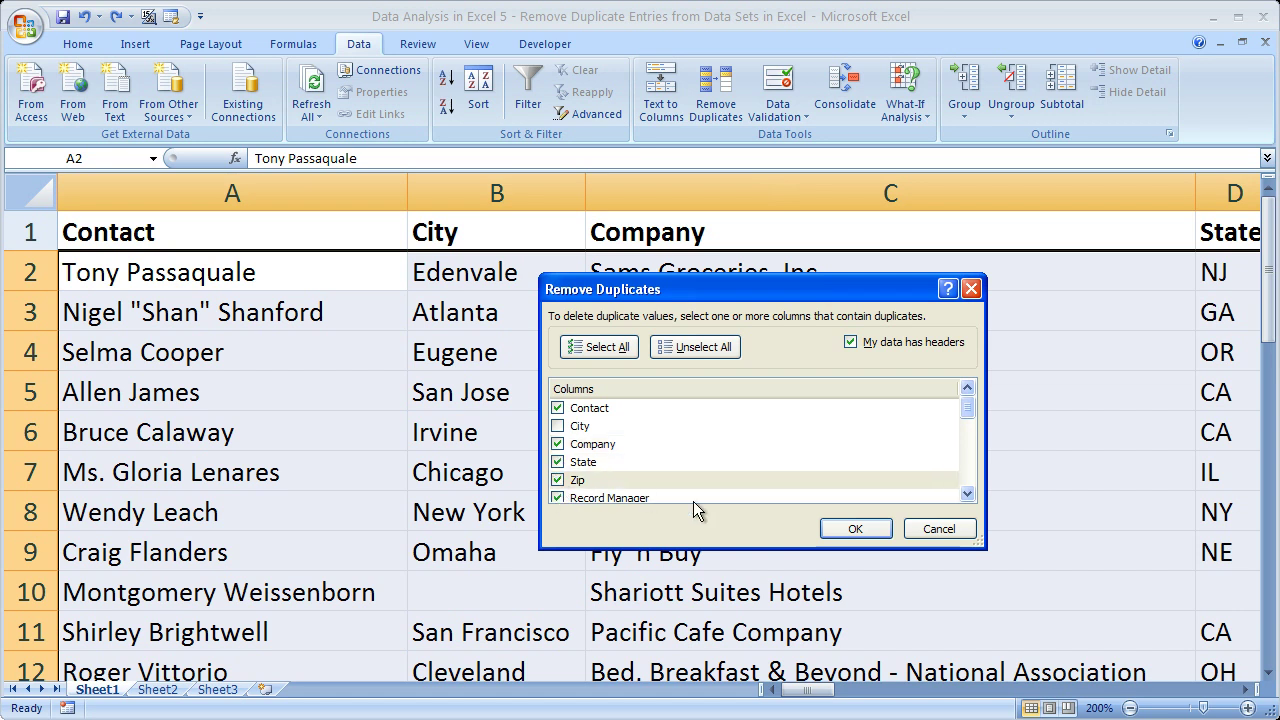
click(558, 426)
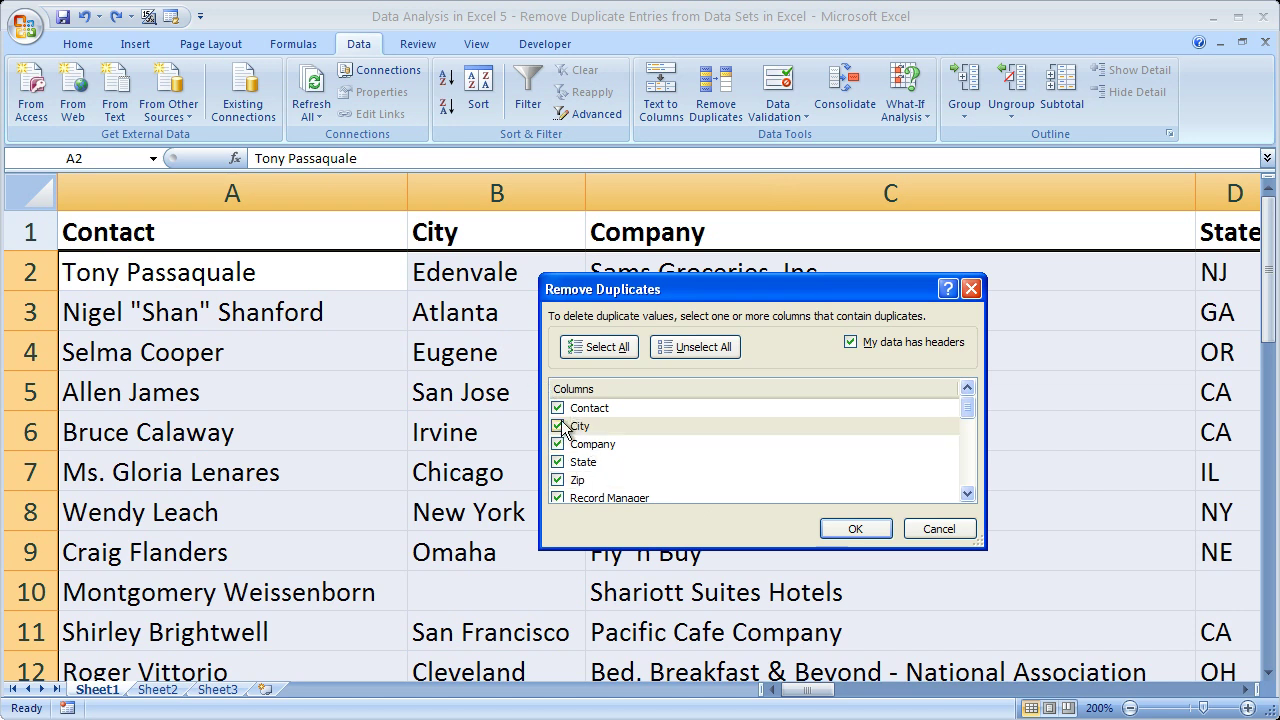
Run the removal, which deletes 14 duplicates leaving 20 unique values, and close the summary.
mouse_move(970, 410)
mouse_down()
mouse_move(968, 438)
mouse_move(967, 400)
mouse_up()
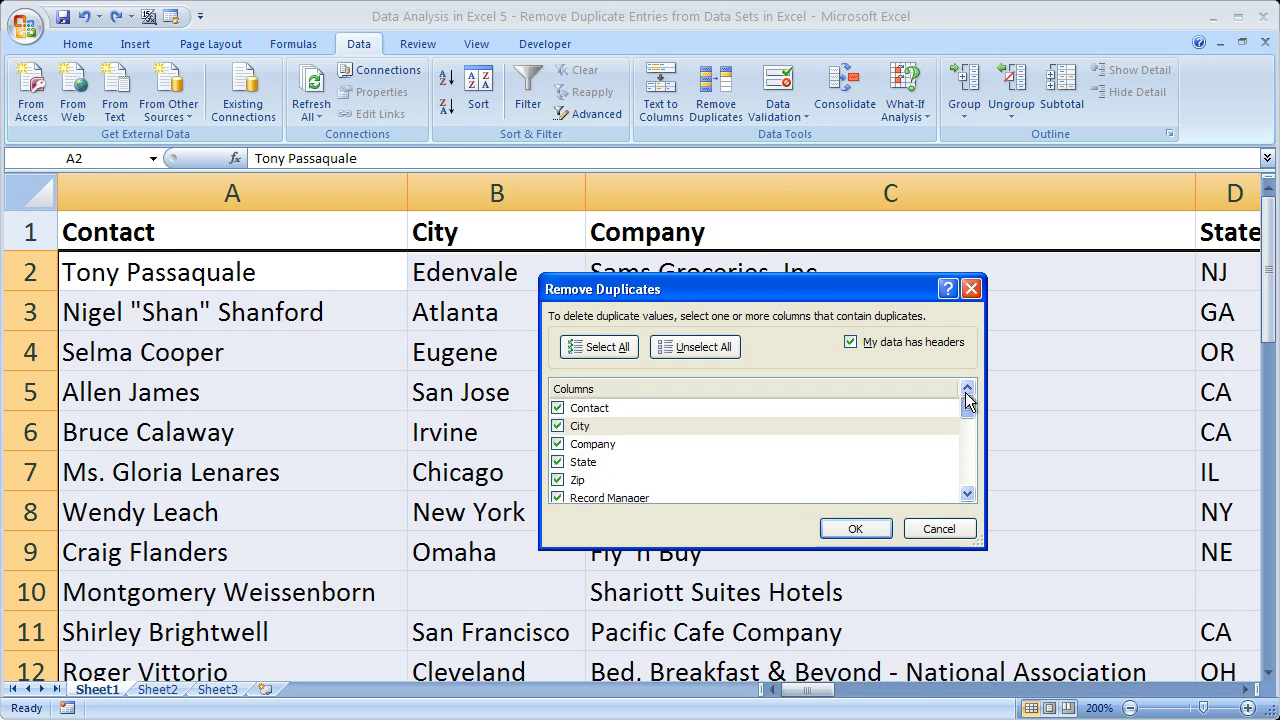
click(854, 529)
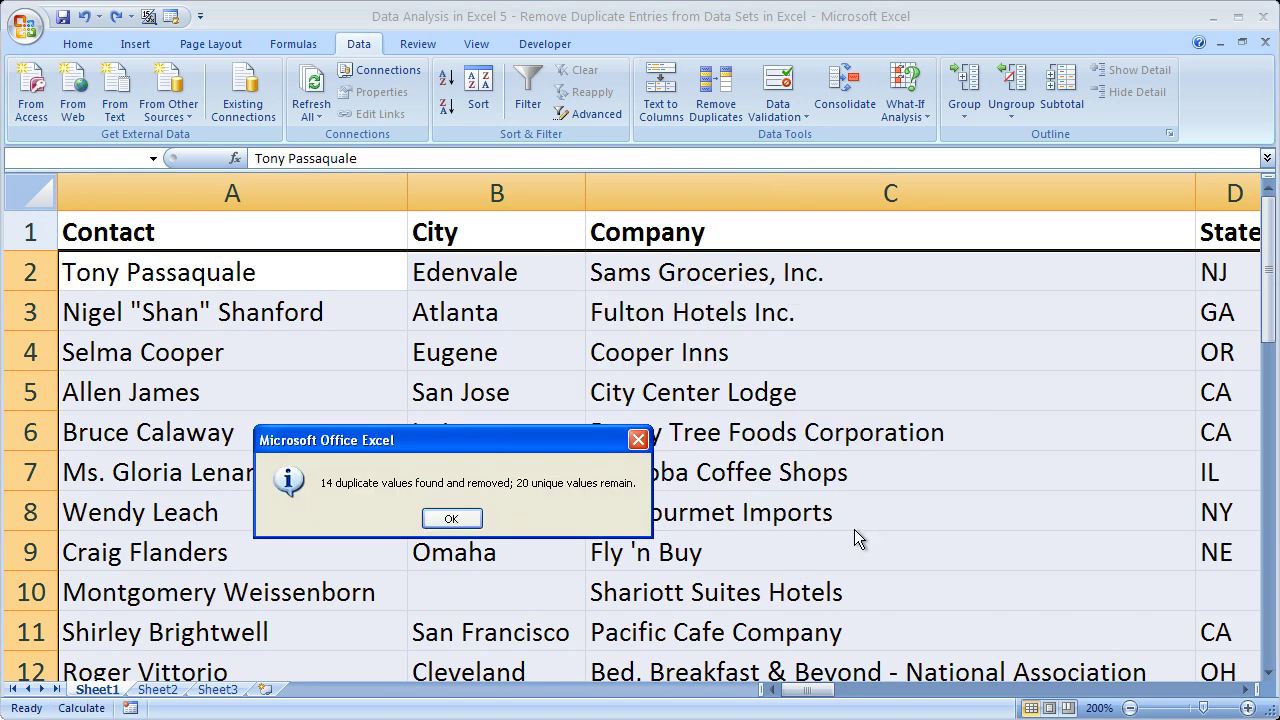
click(451, 518)
Undo the duplicate removal with Ctrl+Z, then select A1, column A and A2.
mouse_move(1268, 275)
mouse_down()
mouse_move(1272, 444)
mouse_move(1268, 250)
mouse_up()
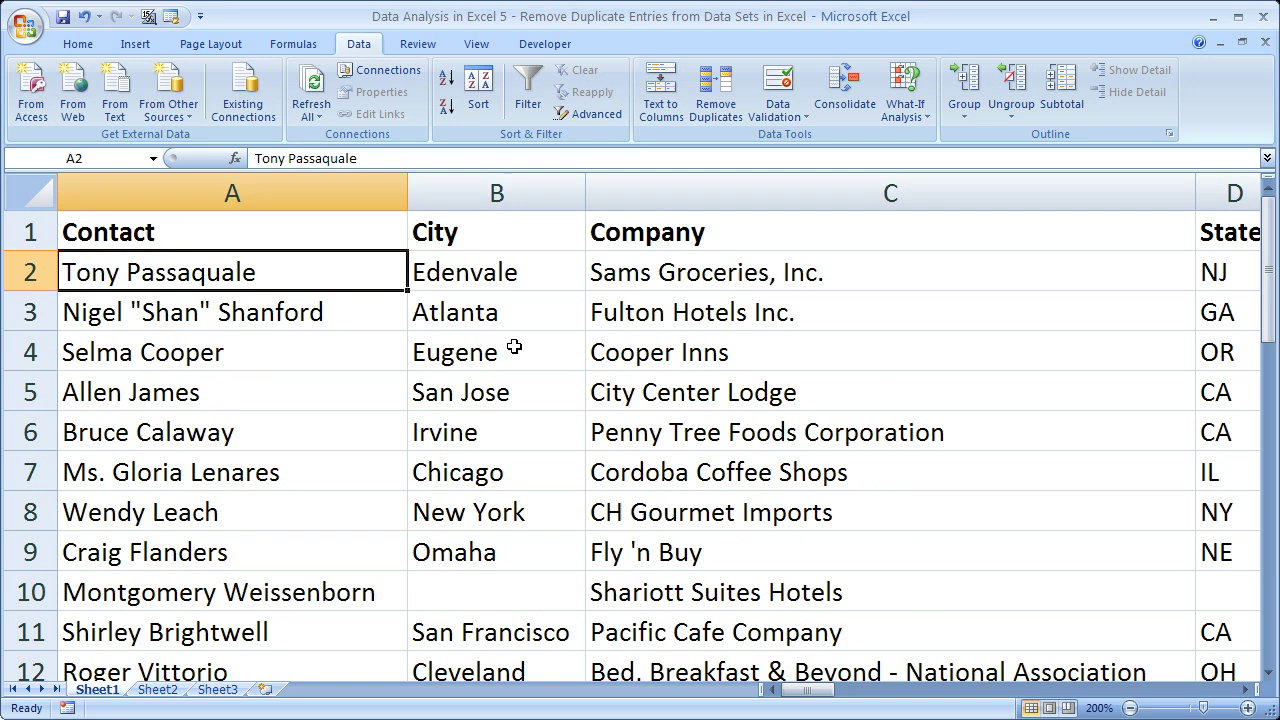
key(ctrl+z)
click(308, 236)
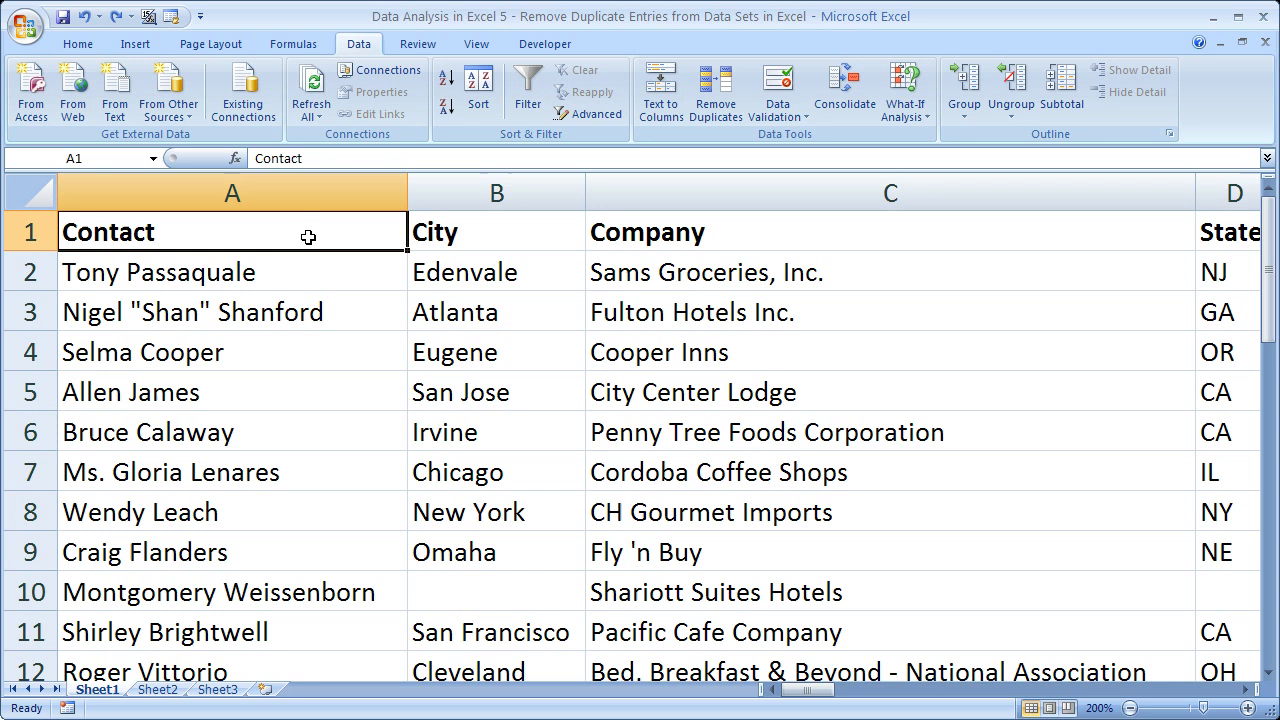
click(290, 186)
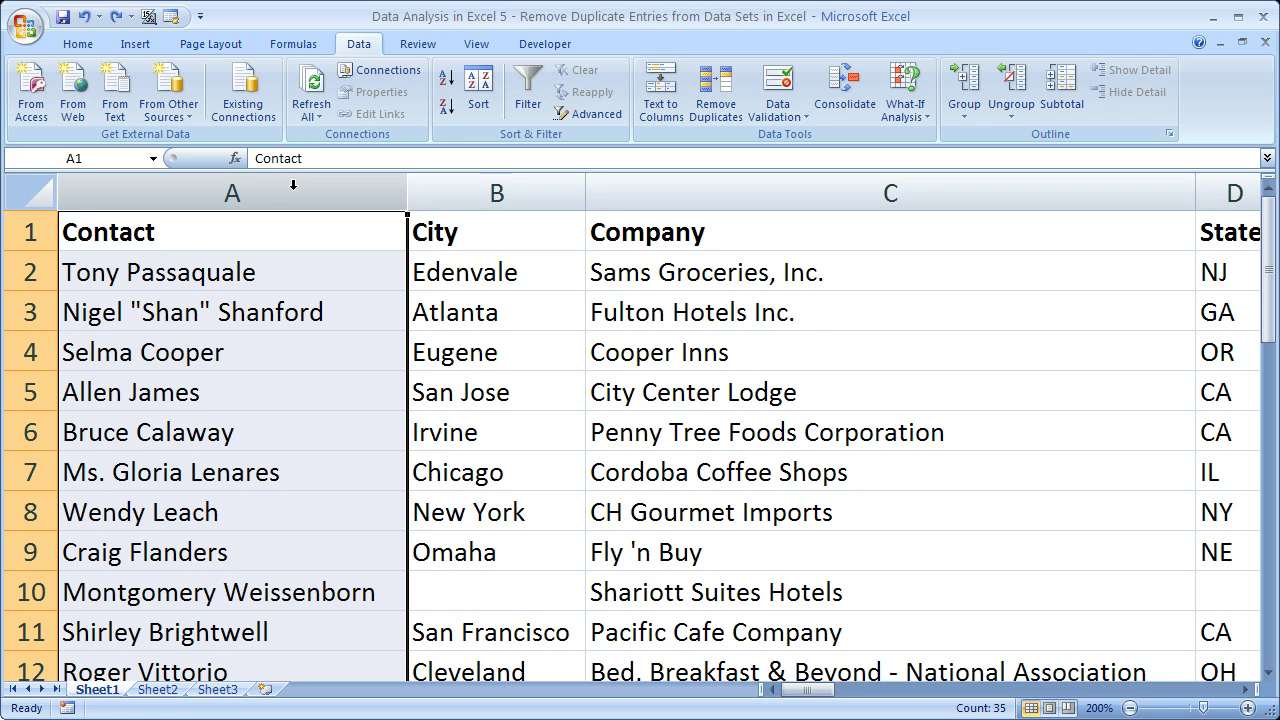
click(264, 272)
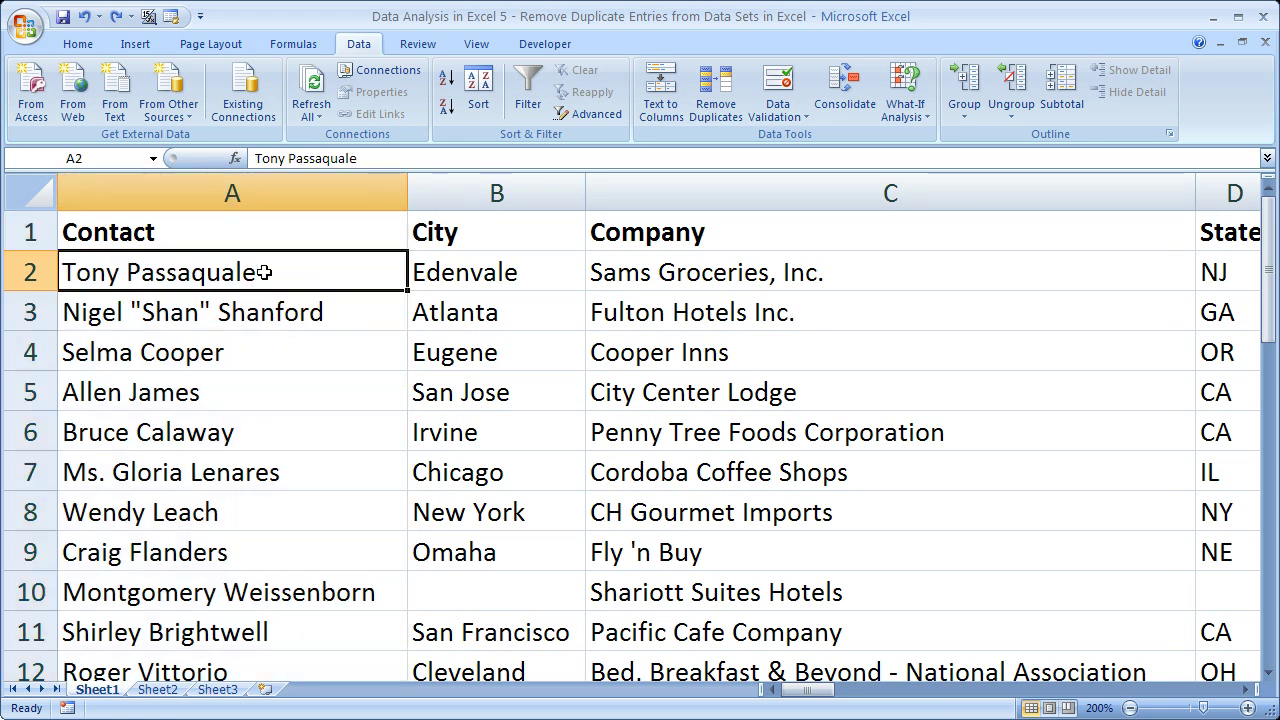